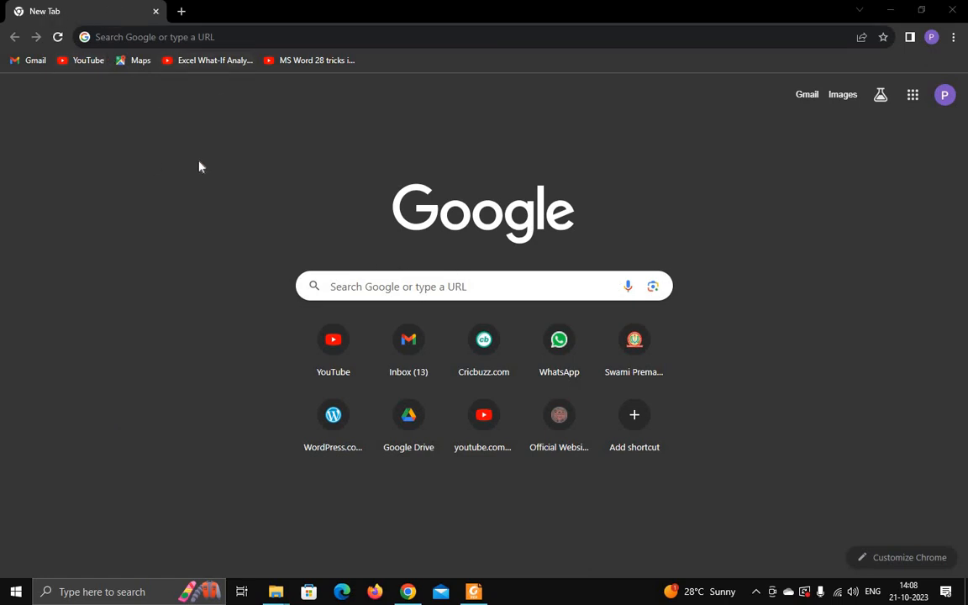
Open Google Sheets from the Google apps list.
{"action": "left_click", "coordinate": [913, 96]}
{"action": "scroll", "coordinate": [870, 345], "scroll_direction": "down", "scroll_amount": 2}
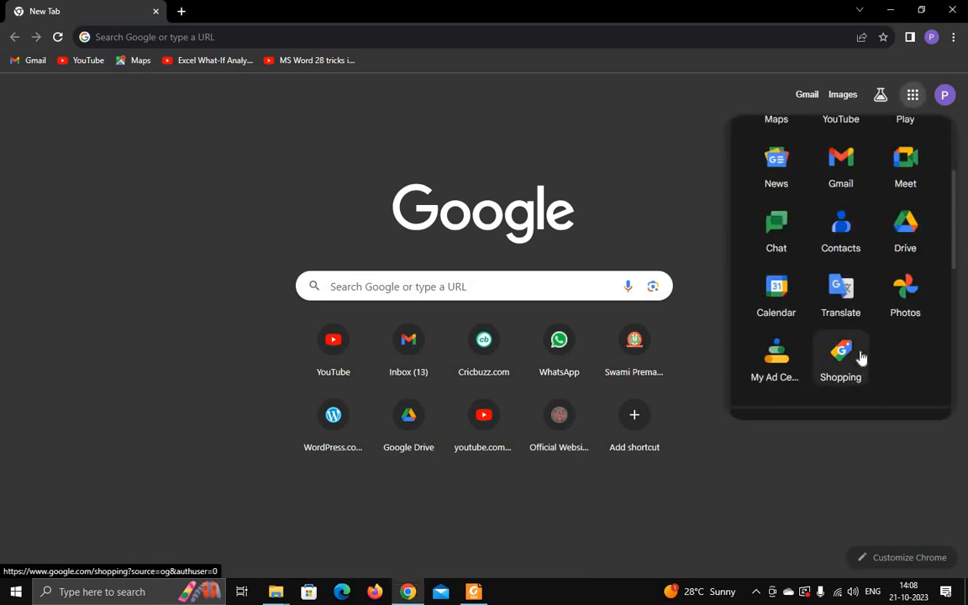
{"action": "scroll", "coordinate": [861, 357], "scroll_direction": "down", "scroll_amount": 2}
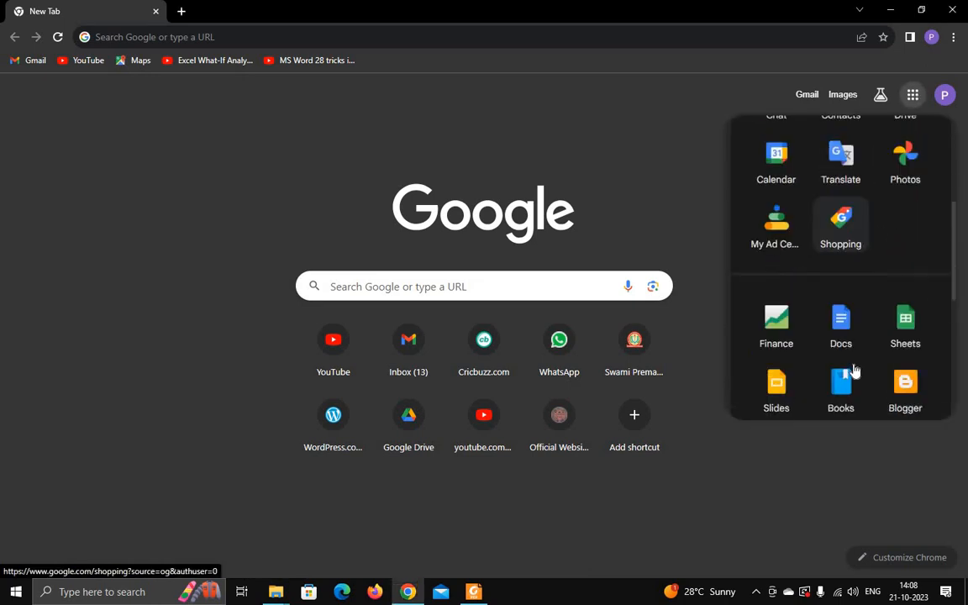
{"action": "left_click", "coordinate": [908, 324]}
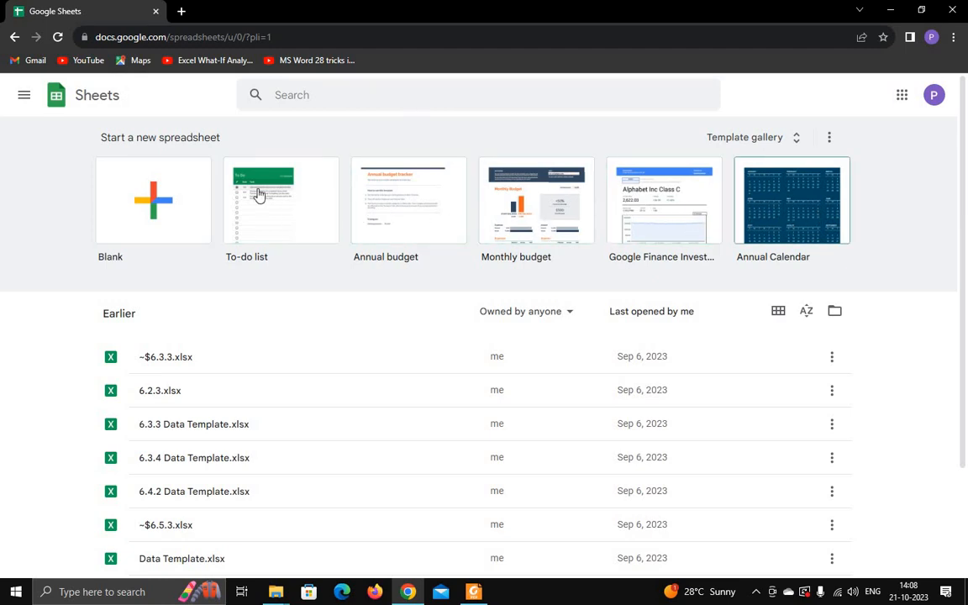
Create a blank spreadsheet, dismissing the enhanced Smart Fill introduction and closing the Help me organize pane.
{"action": "left_click", "coordinate": [156, 211]}
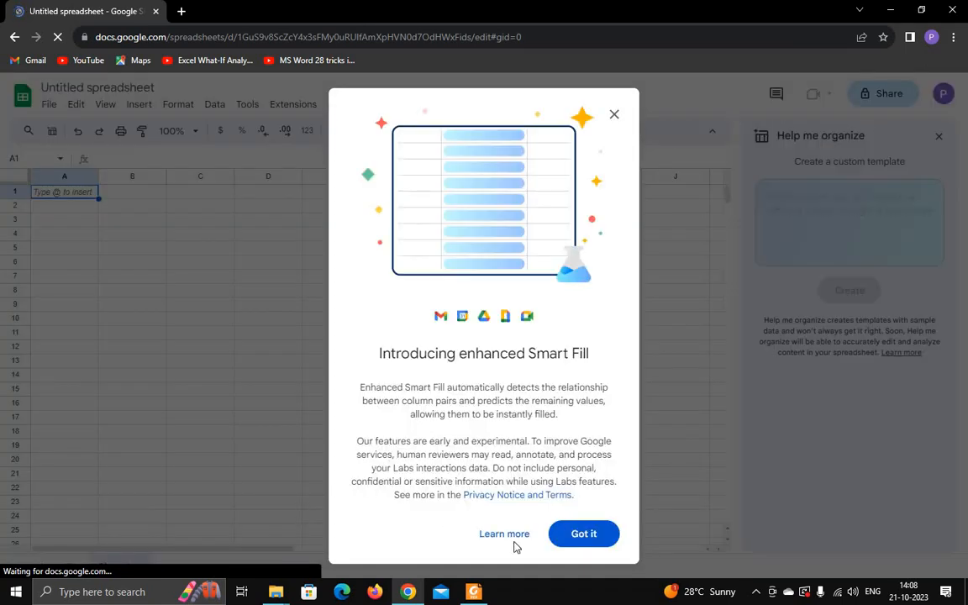
{"action": "left_click", "coordinate": [571, 543]}
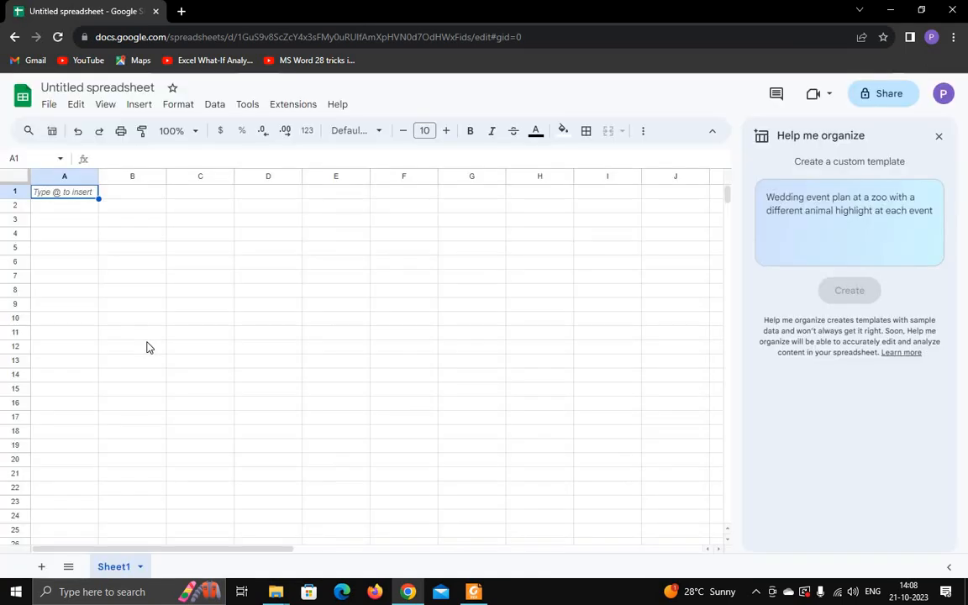
{"action": "left_click", "coordinate": [939, 139]}
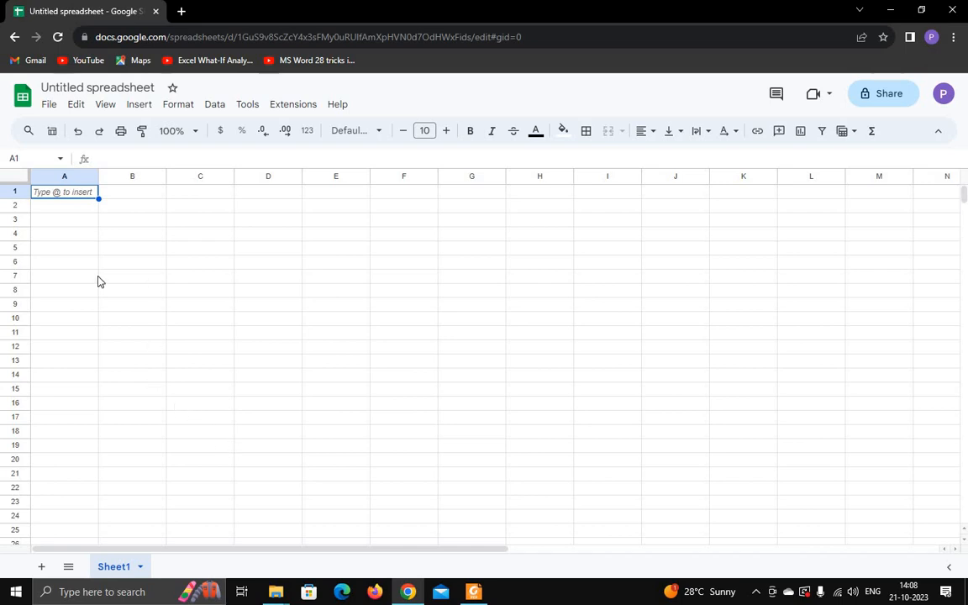
Rename the untitled spreadsheet as Student Data.
{"action": "left_click", "coordinate": [109, 88]}
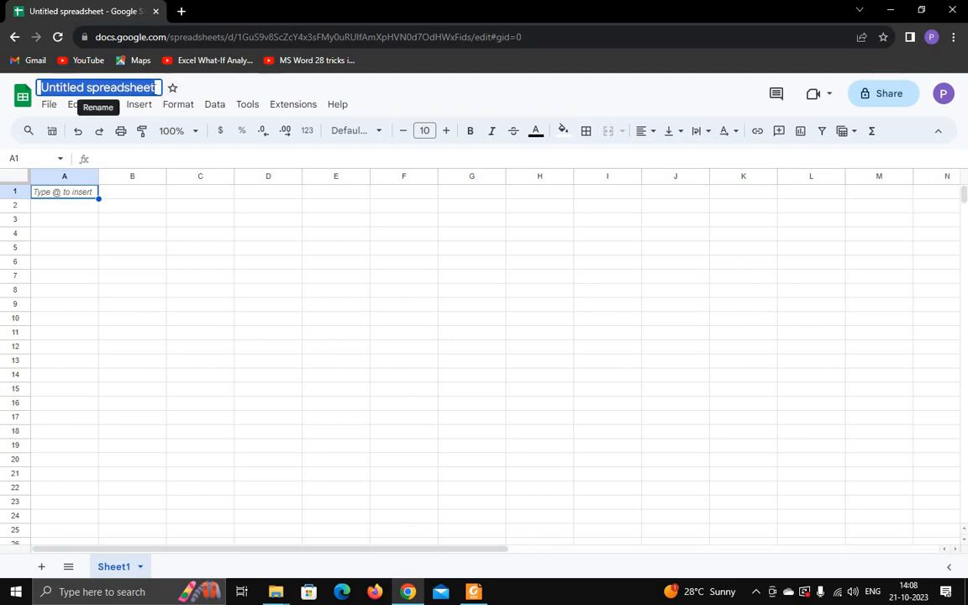
{"action": "type", "text": "Stude"}
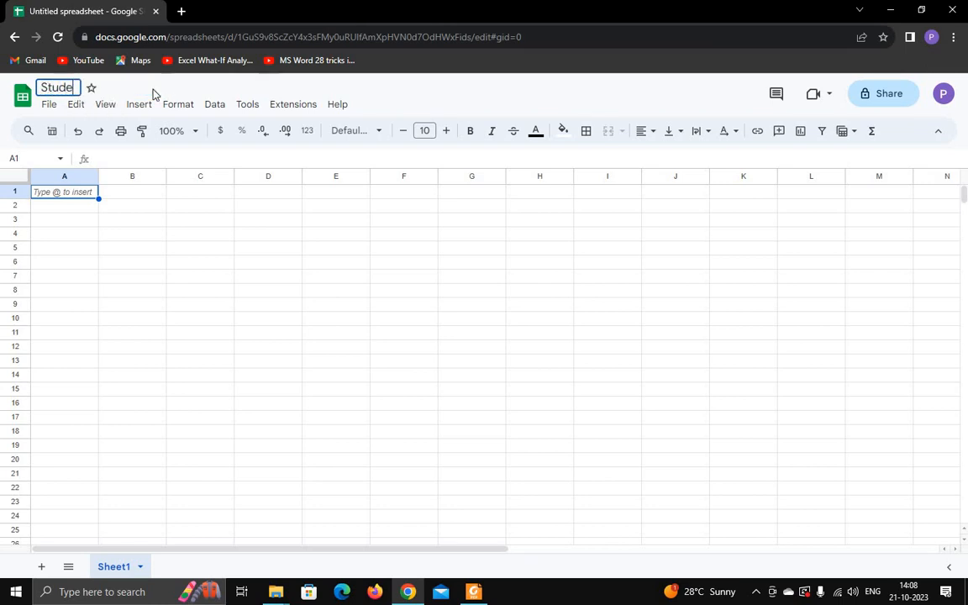
{"action": "type", "text": "nt Data"}
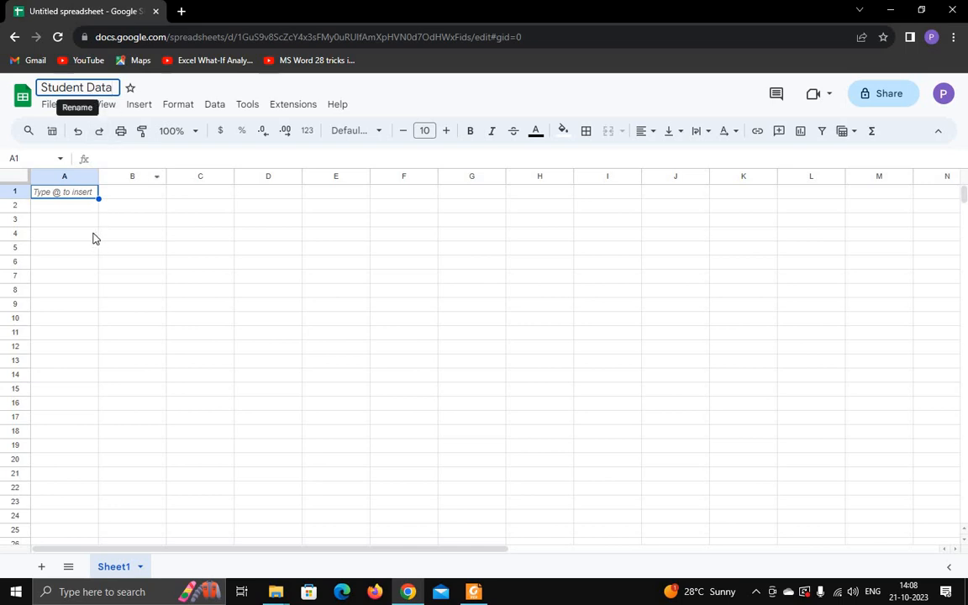
{"action": "left_click", "coordinate": [69, 205]}
{"action": "left_click", "coordinate": [67, 194]}
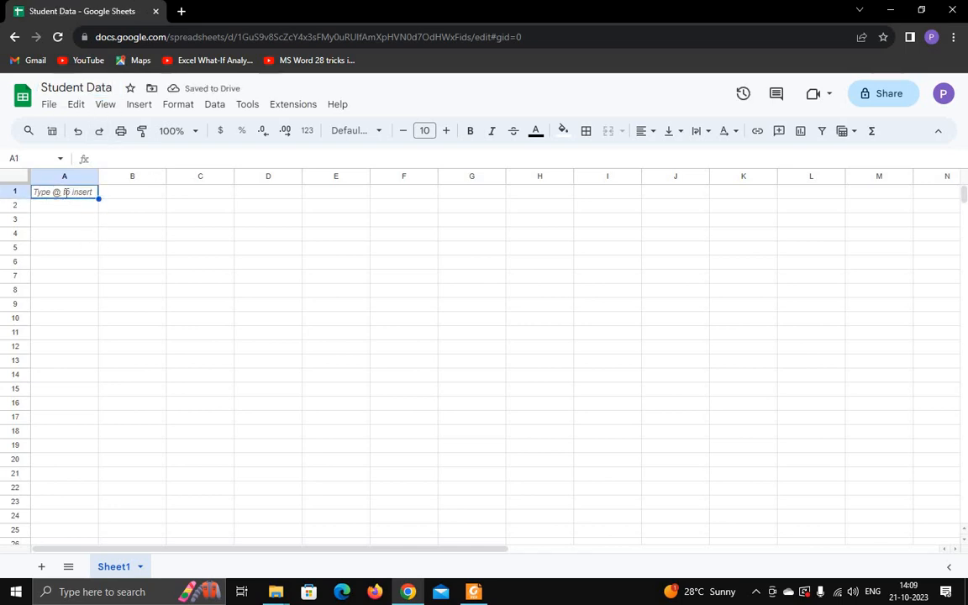
{"action": "type", "text": "@"}
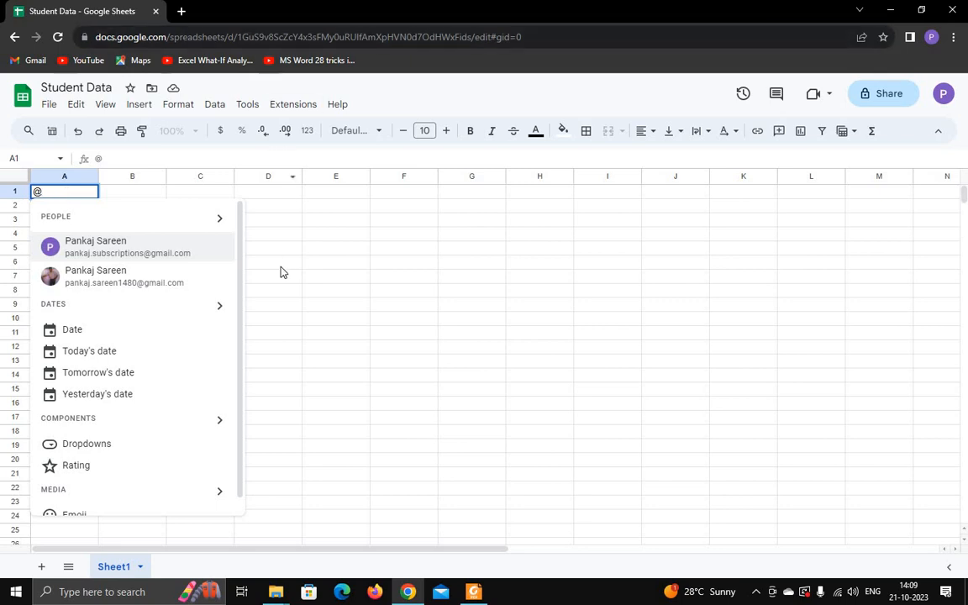
{"action": "left_click", "coordinate": [281, 265]}
{"action": "left_click", "coordinate": [87, 197]}
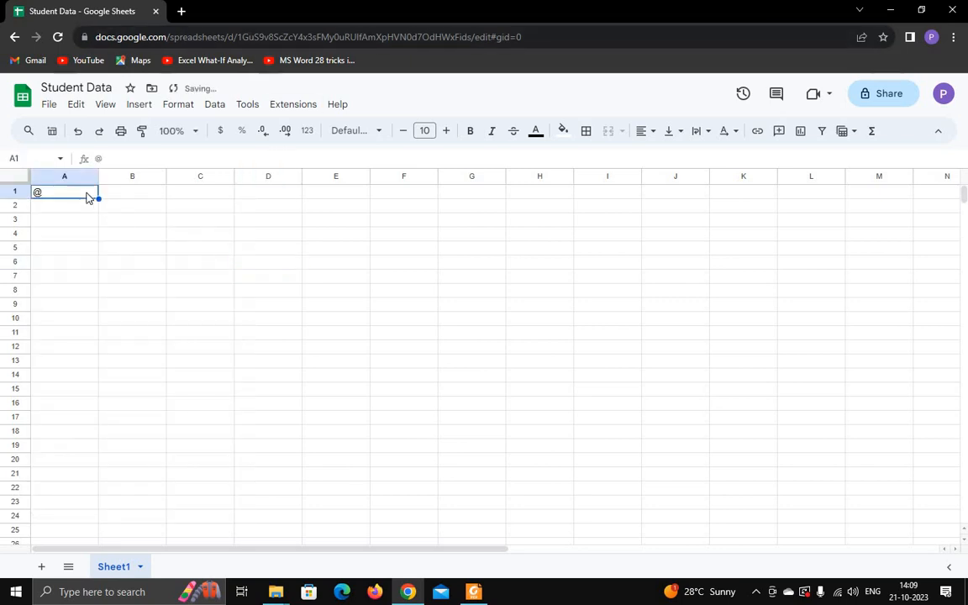
{"action": "key", "text": "Delete"}
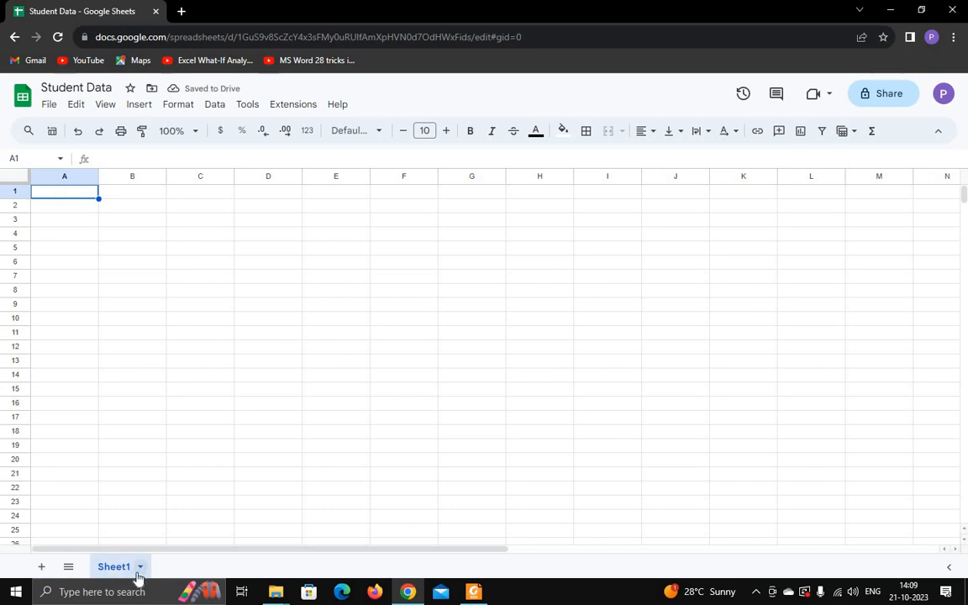
Add two new sheets to the Student Data spreadsheet.
{"action": "left_click", "coordinate": [41, 569]}
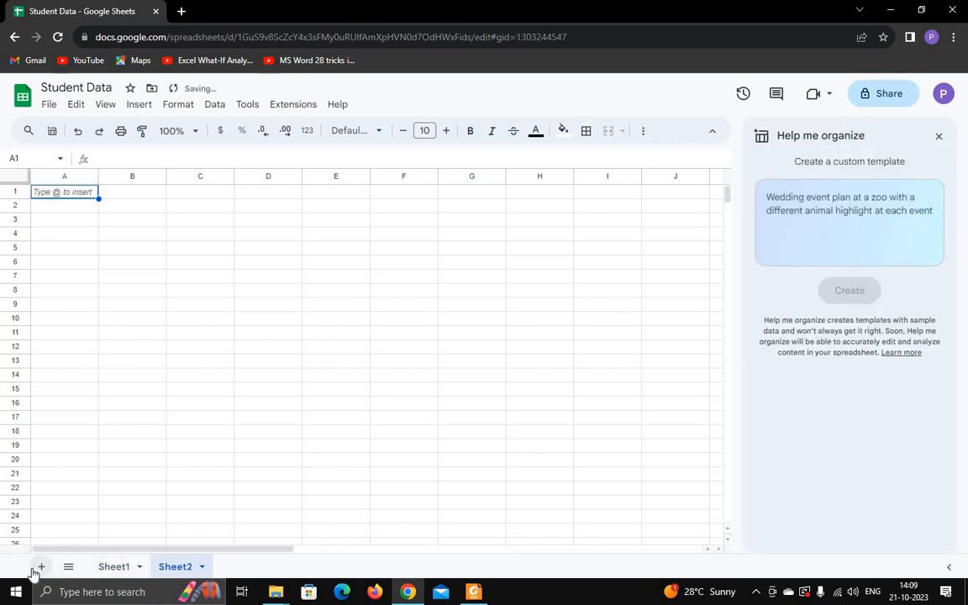
{"action": "left_click", "coordinate": [41, 569]}
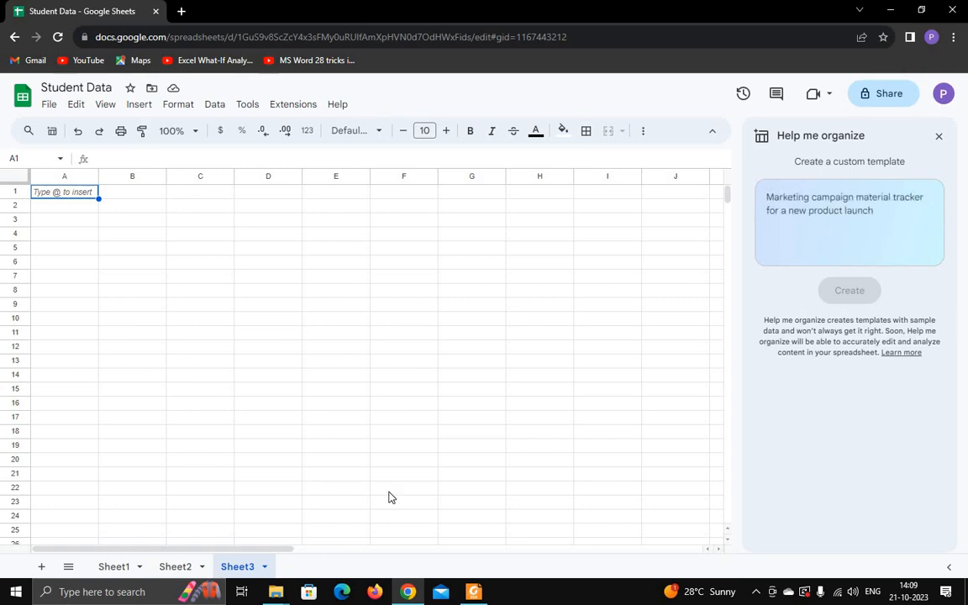
{"action": "scroll", "coordinate": [389, 497], "scroll_direction": "down", "scroll_amount": 2}
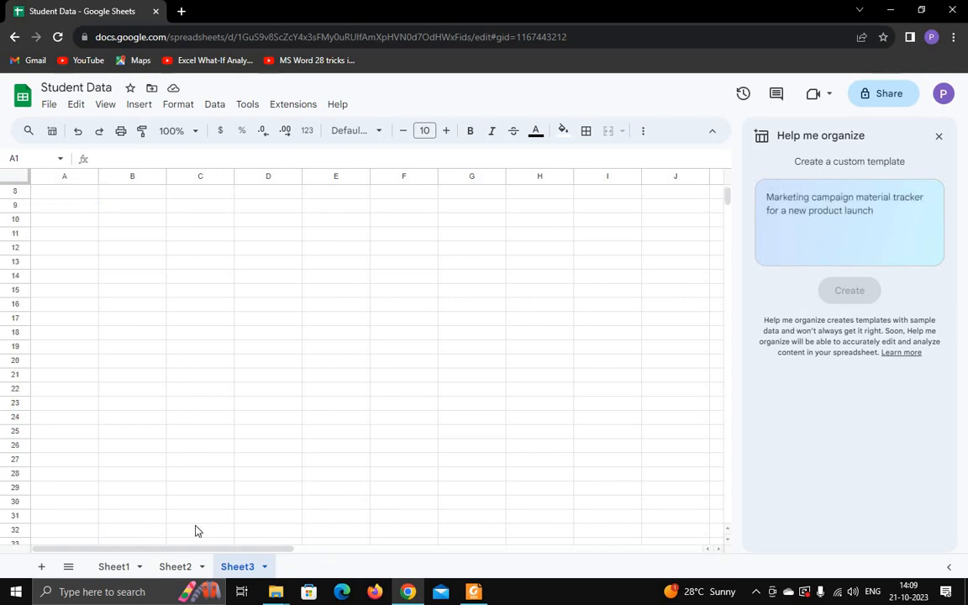
Rename Sheet1 as BCA 1st.
{"action": "left_click", "coordinate": [118, 567]}
{"action": "left_click", "coordinate": [140, 568]}
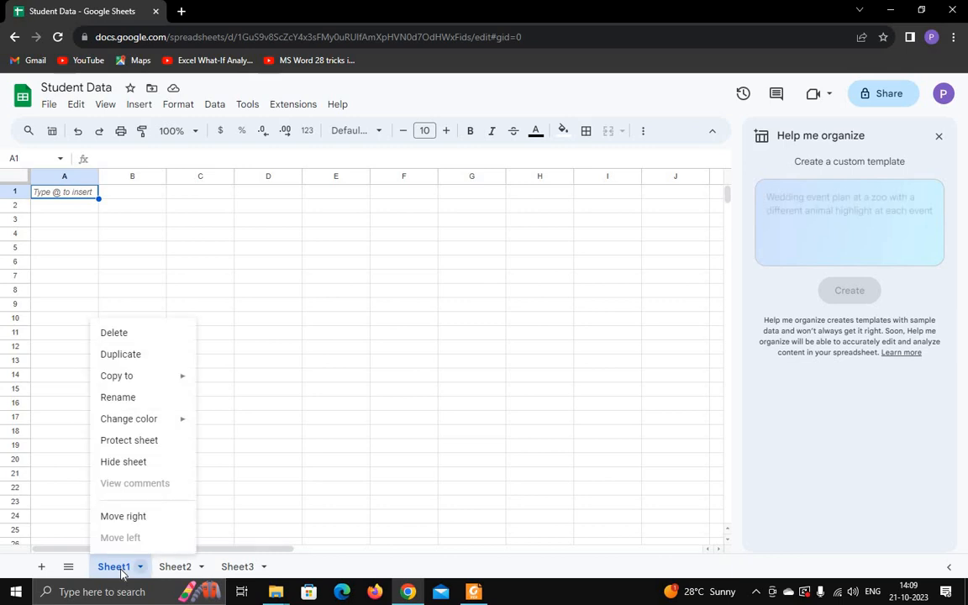
{"action": "left_click", "coordinate": [134, 401]}
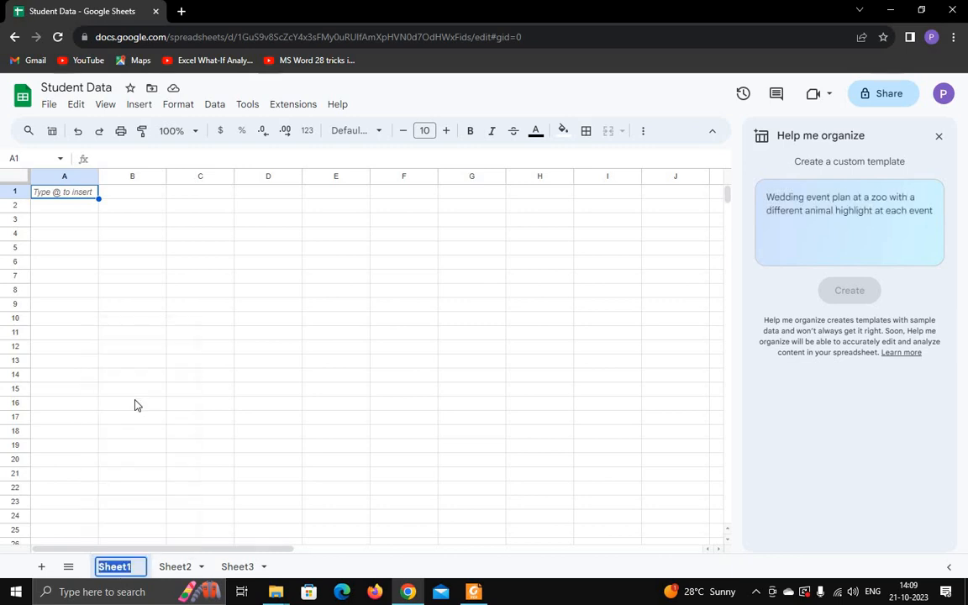
{"action": "type", "text": "BCA "}
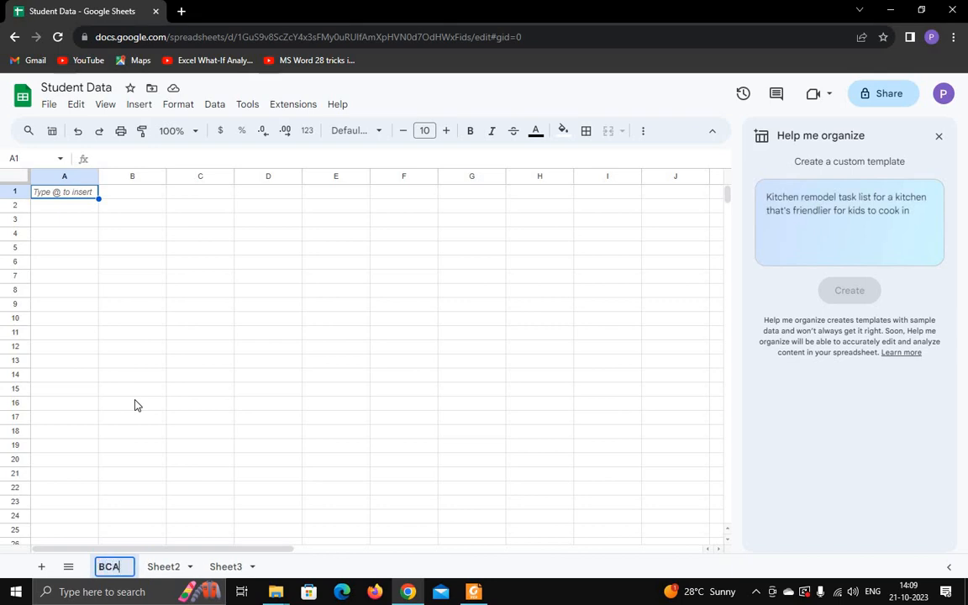
{"action": "type", "text": "1st"}
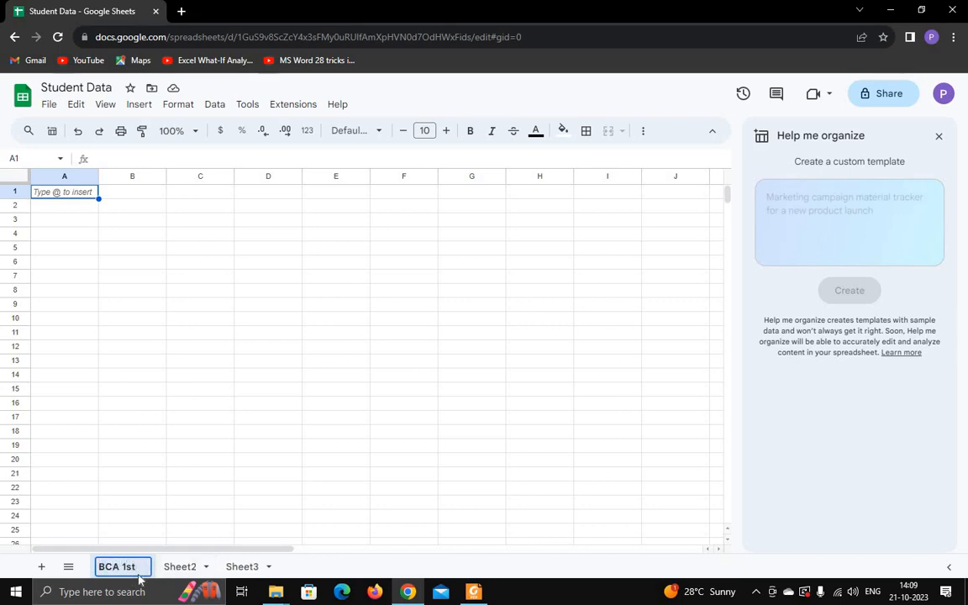
Rename Sheet2 as BCA 2nd.
{"action": "left_click", "coordinate": [180, 566]}
{"action": "right_click", "coordinate": [180, 566]}
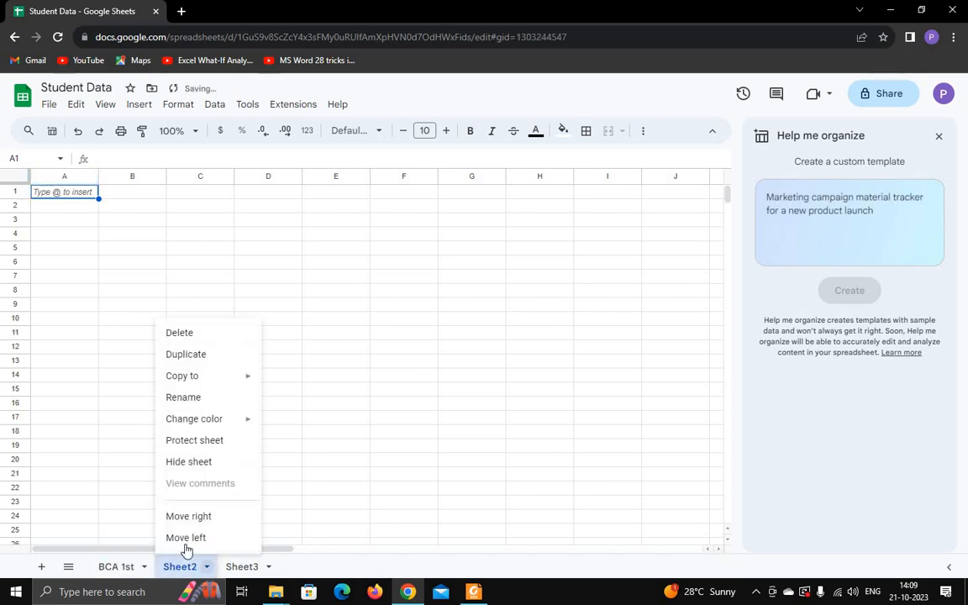
{"action": "left_click", "coordinate": [199, 404]}
{"action": "type", "text": "B"}
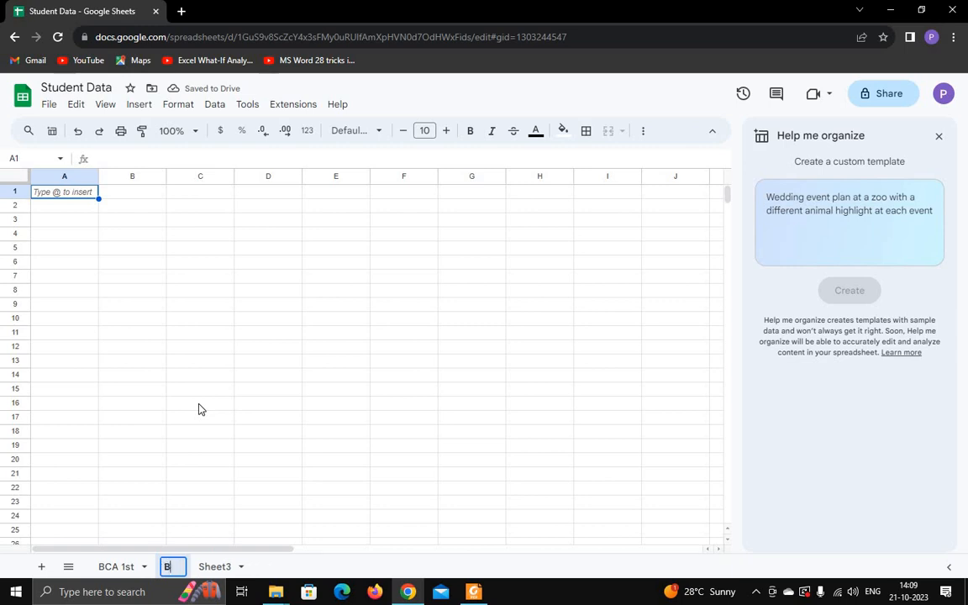
{"action": "type", "text": "CA 2nd"}
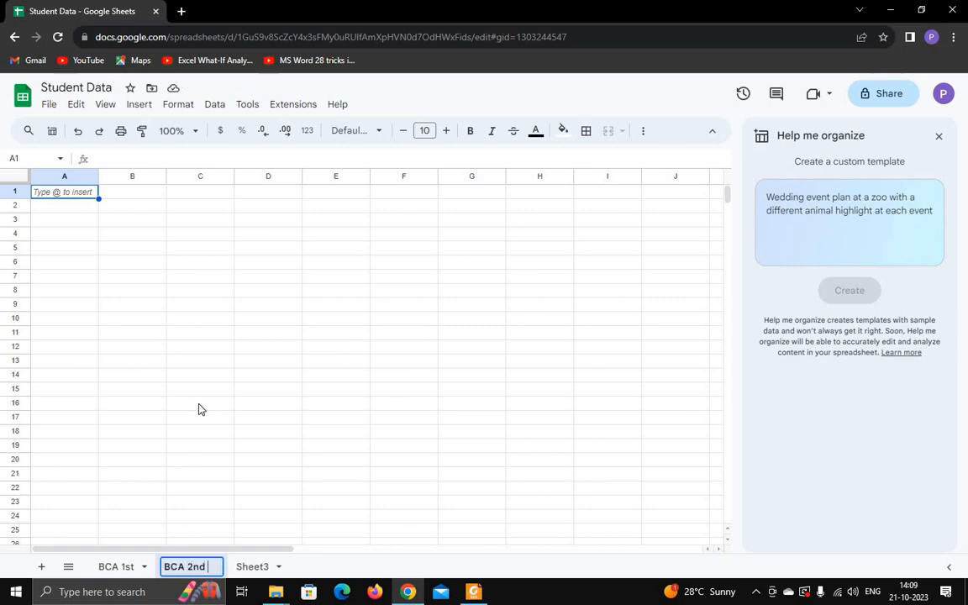
Rename Sheet3 as bca 3RD and return to the BCA 1st sheet.
{"action": "left_click", "coordinate": [251, 567]}
{"action": "right_click", "coordinate": [251, 567]}
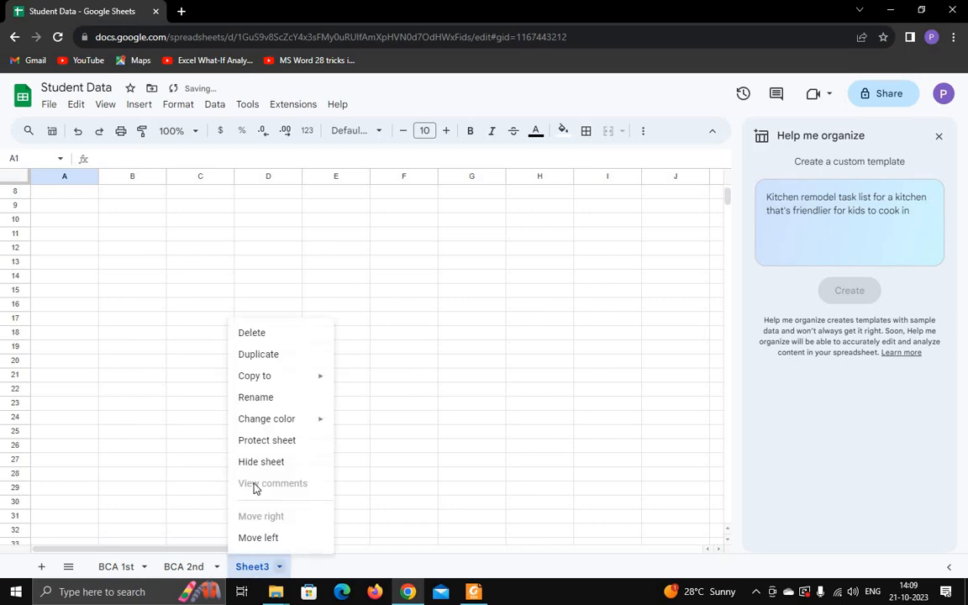
{"action": "left_click", "coordinate": [264, 399]}
{"action": "type", "text": "BCA"}
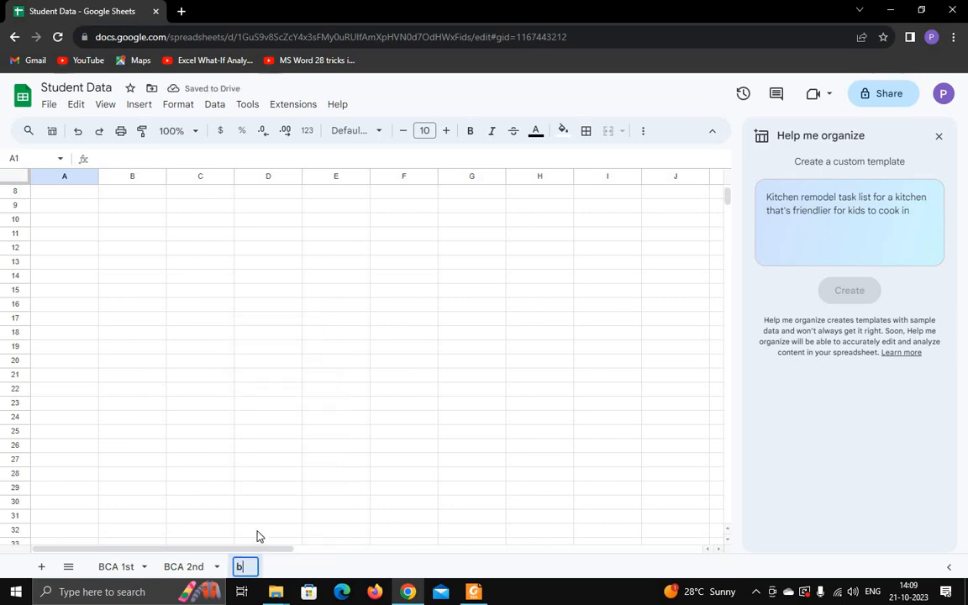
{"action": "key", "text": "BackSpace"}
{"action": "key", "text": "BackSpace"}
{"action": "key", "text": "BackSpace"}
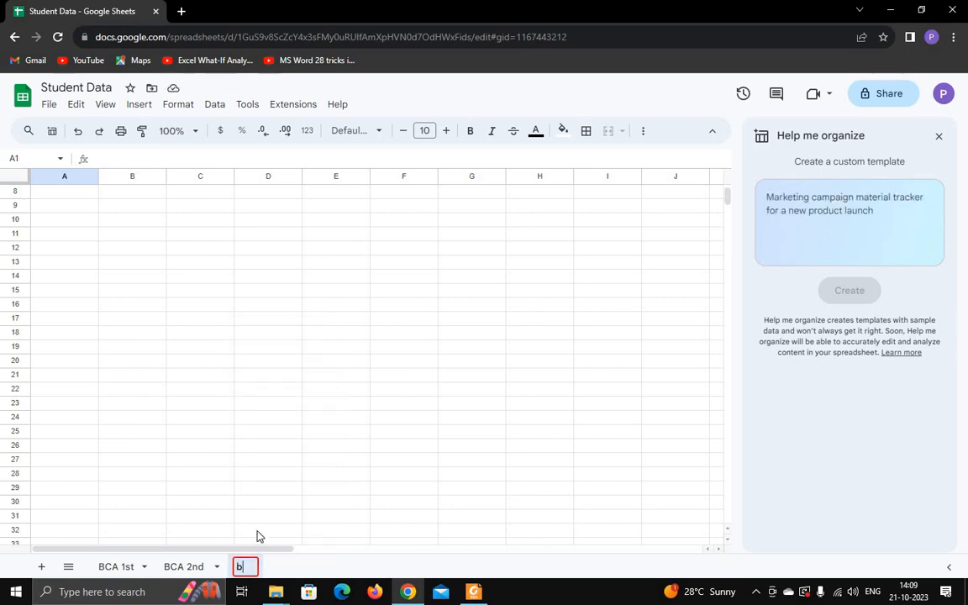
{"action": "type", "text": "bca 3RD"}
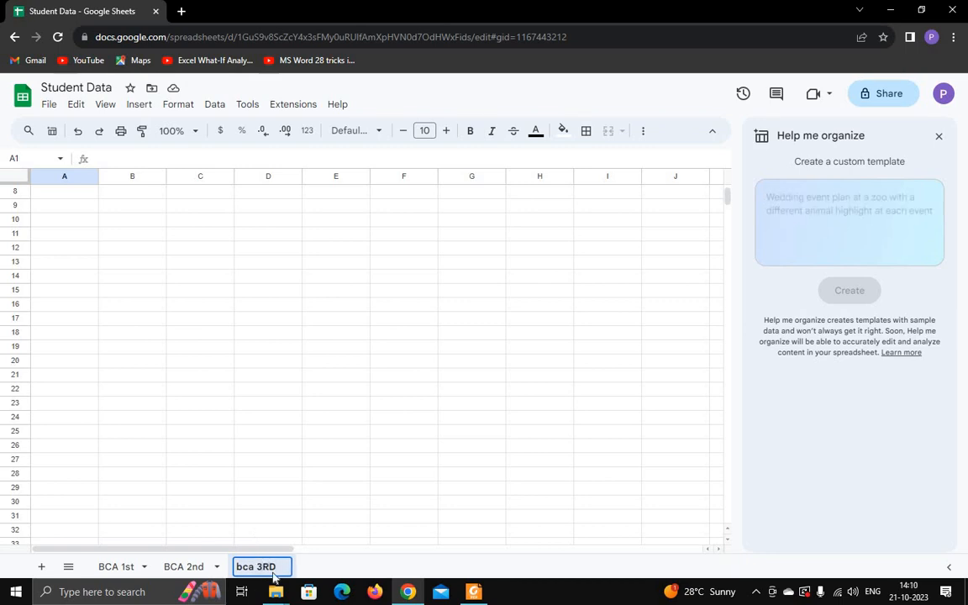
{"action": "left_click", "coordinate": [269, 465]}
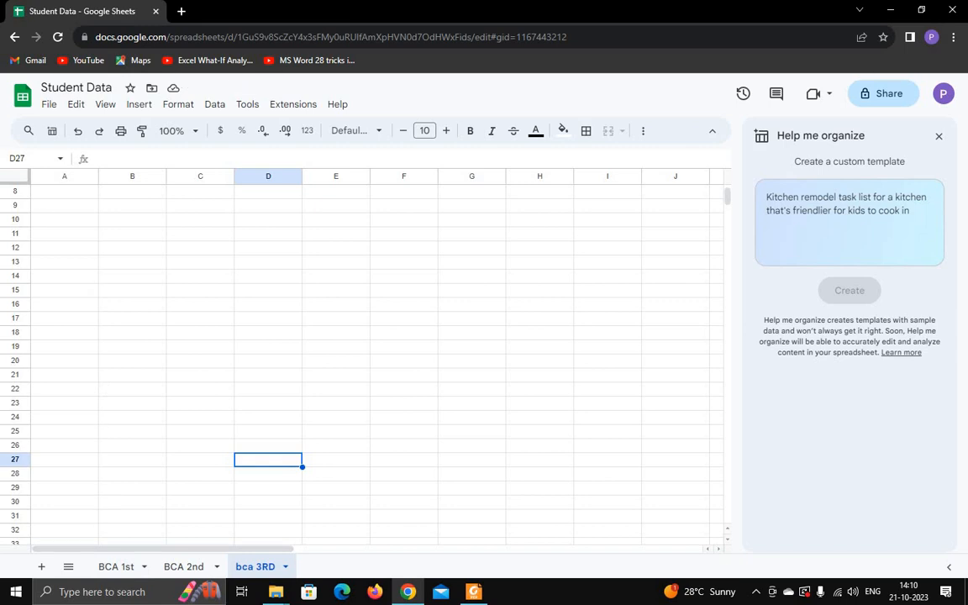
{"action": "left_click", "coordinate": [122, 566]}
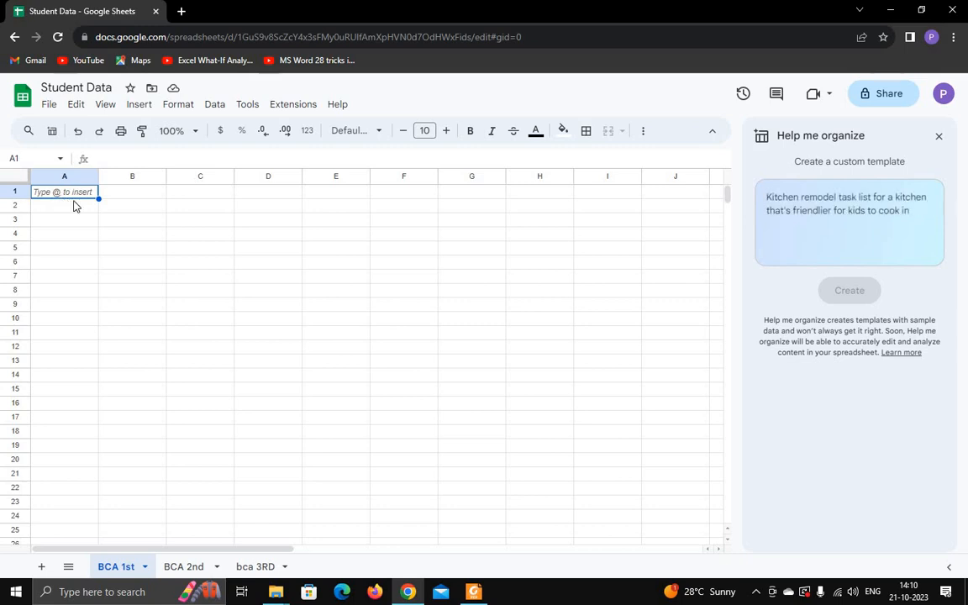
{"action": "type", "text": "@"}
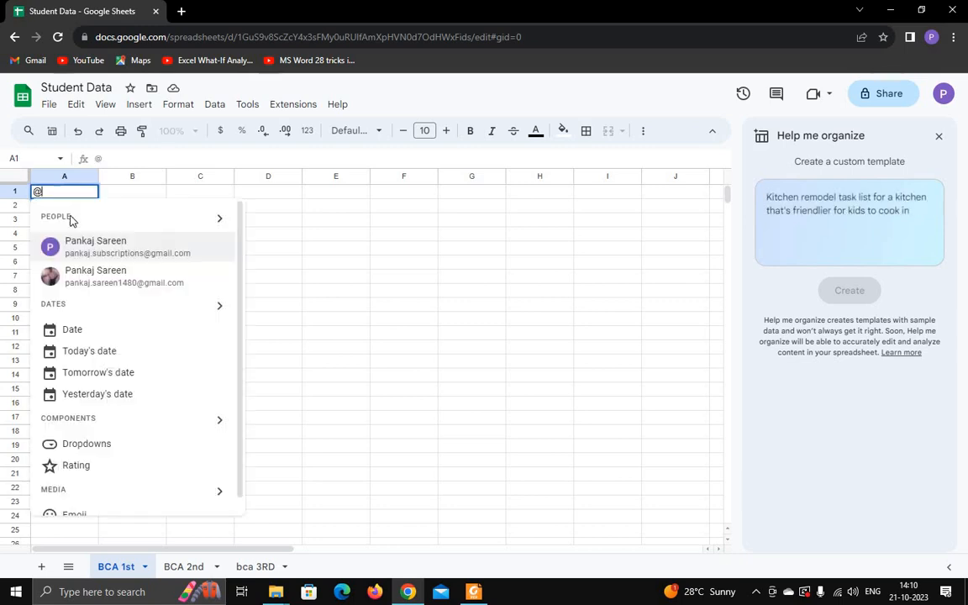
{"action": "left_click", "coordinate": [291, 227]}
{"action": "left_click", "coordinate": [76, 197]}
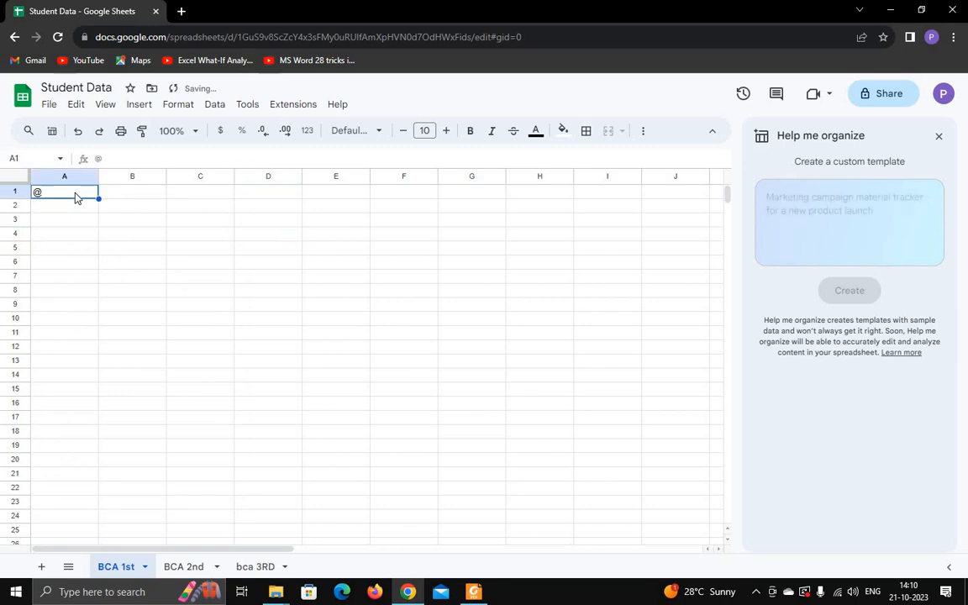
{"action": "key", "text": "Delete"}
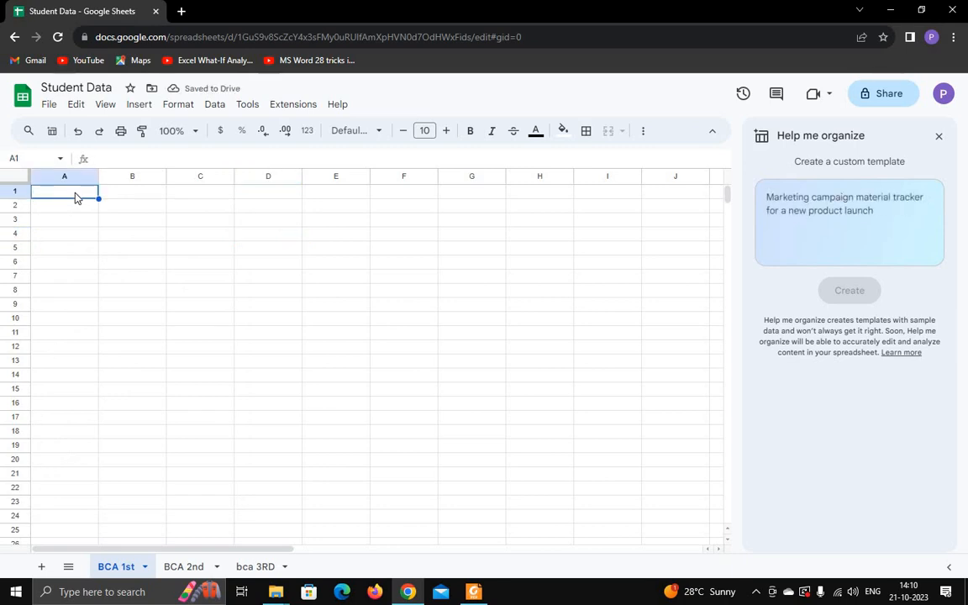
Enter the headers Roll Number, Name and Marks in cells A1 to C1 of the BCA 1st sheet.
{"action": "type", "text": "rOL"}
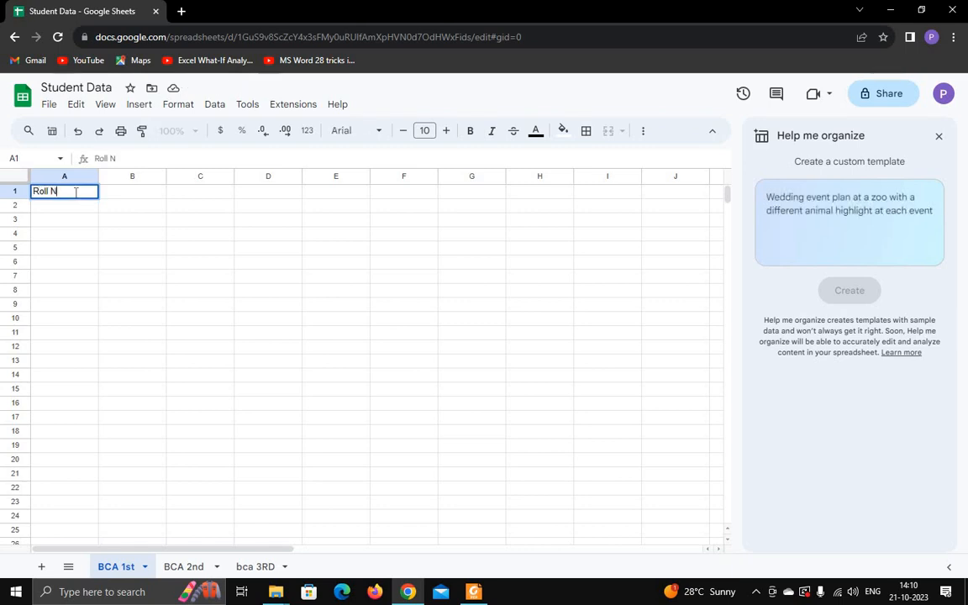
{"action": "type", "text": "l Number"}
{"action": "key", "text": "Tab"}
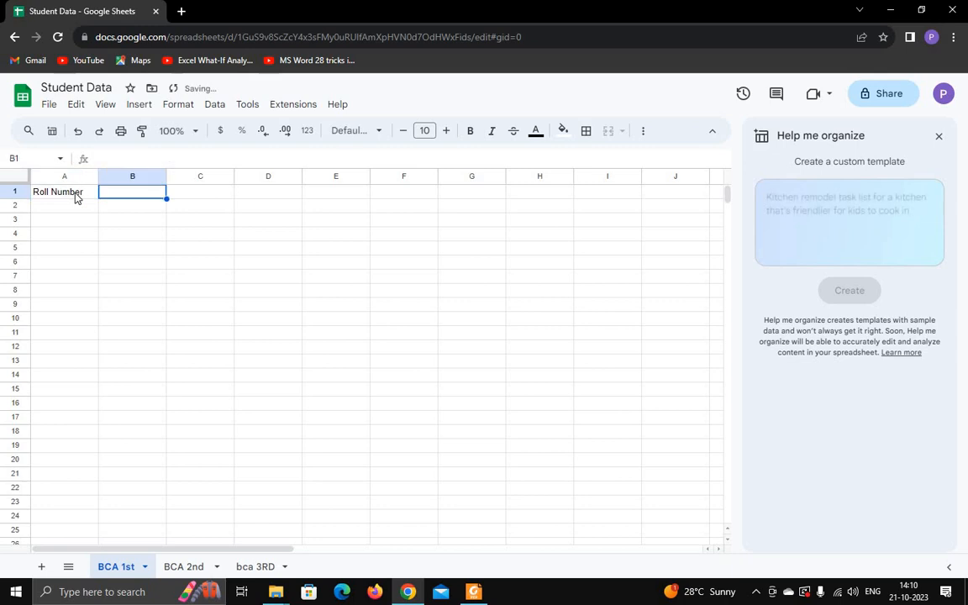
{"action": "type", "text": "Name"}
{"action": "key", "text": "Tab"}
{"action": "type", "text": "Ma"}
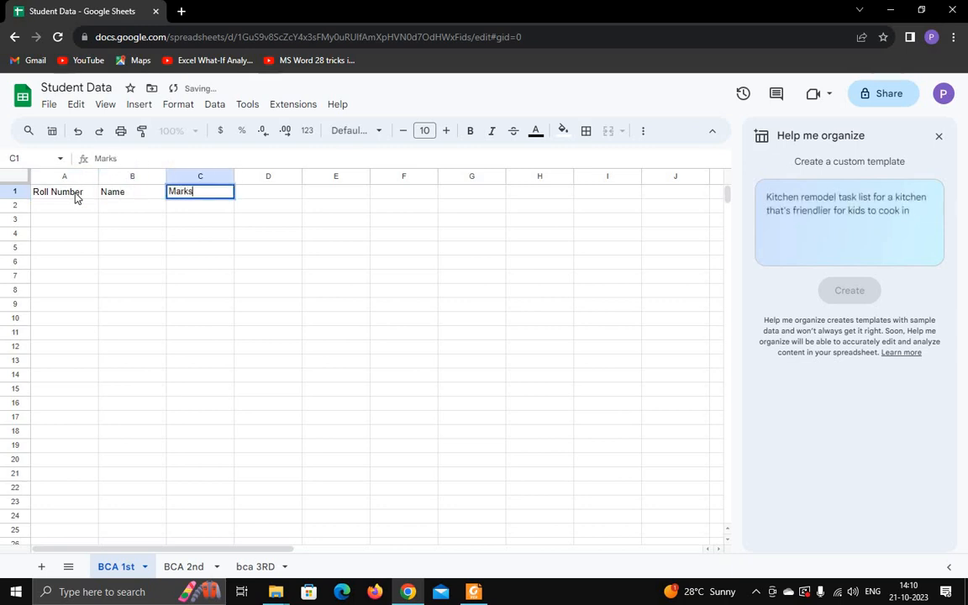
{"action": "type", "text": "rks"}
{"action": "key", "text": "Return"}
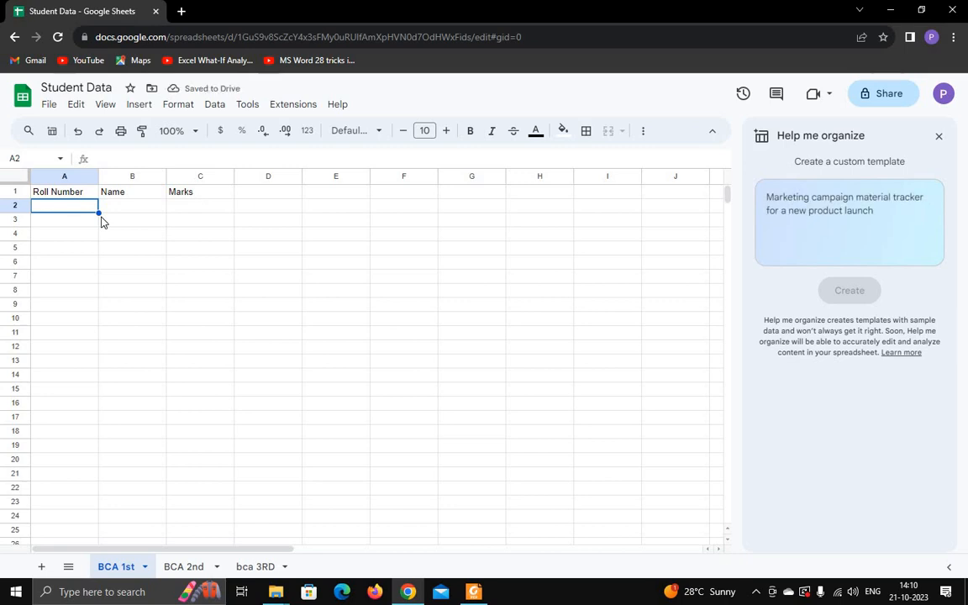
Fill row 2 with the first student record: roll number 1010, the student's first name and marks 345.
{"action": "type", "text": "1010"}
{"action": "key", "text": "Tab"}
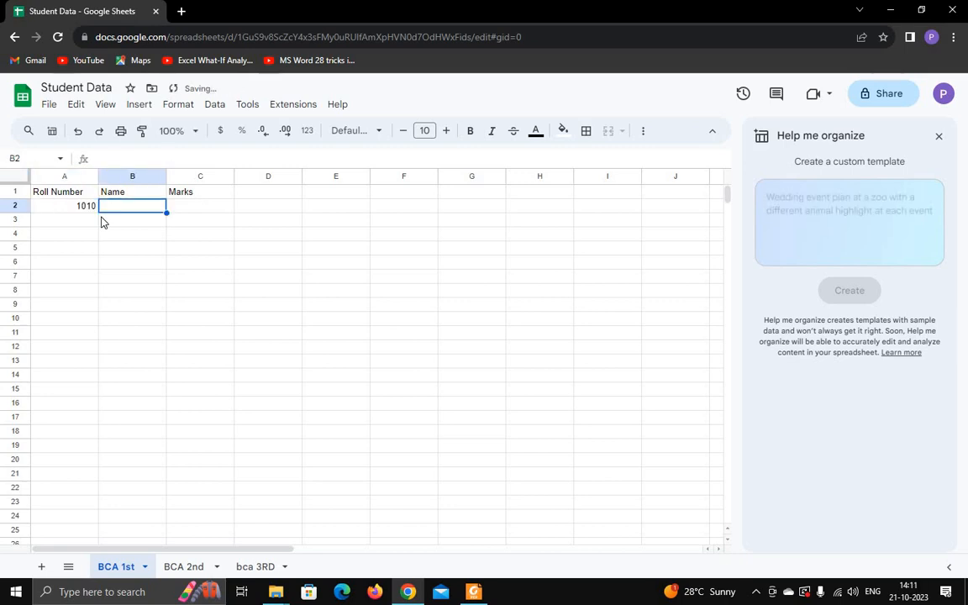
{"action": "type", "text": "Pankaj"}
{"action": "key", "text": "Tab"}
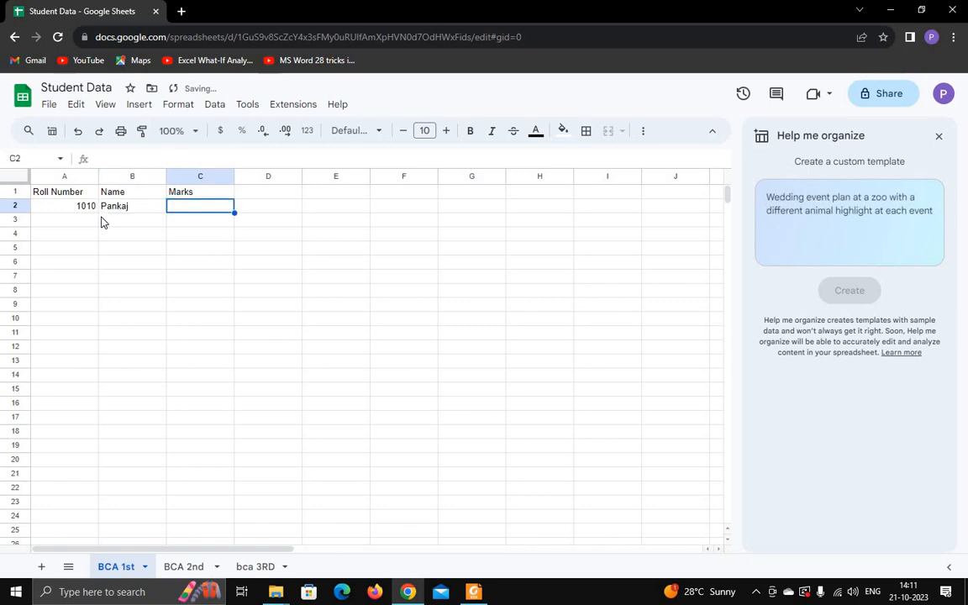
{"action": "type", "text": "34"}
{"action": "key", "text": "Return"}
{"action": "key", "text": "Left"}
{"action": "key", "text": "Left"}
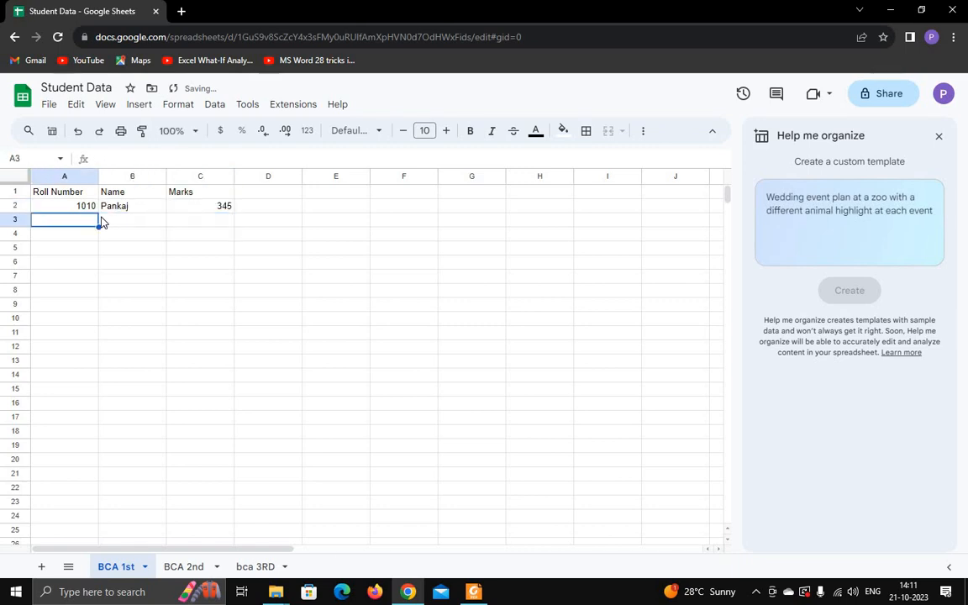
Fill row 3 with the second student record: roll number 1011, the student's first name and marks 365.
{"action": "type", "text": "1"}
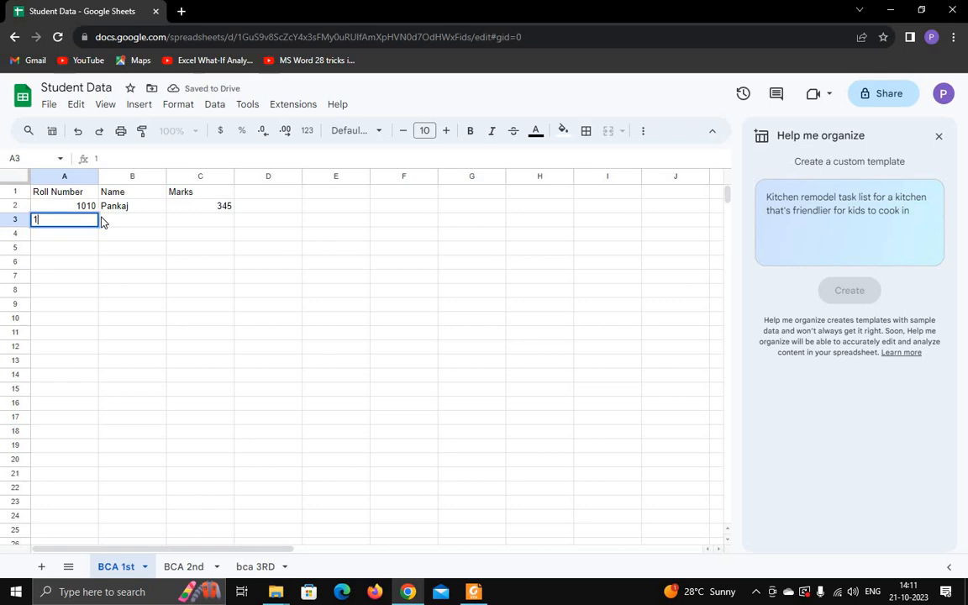
{"action": "type", "text": "011"}
{"action": "key", "text": "Tab"}
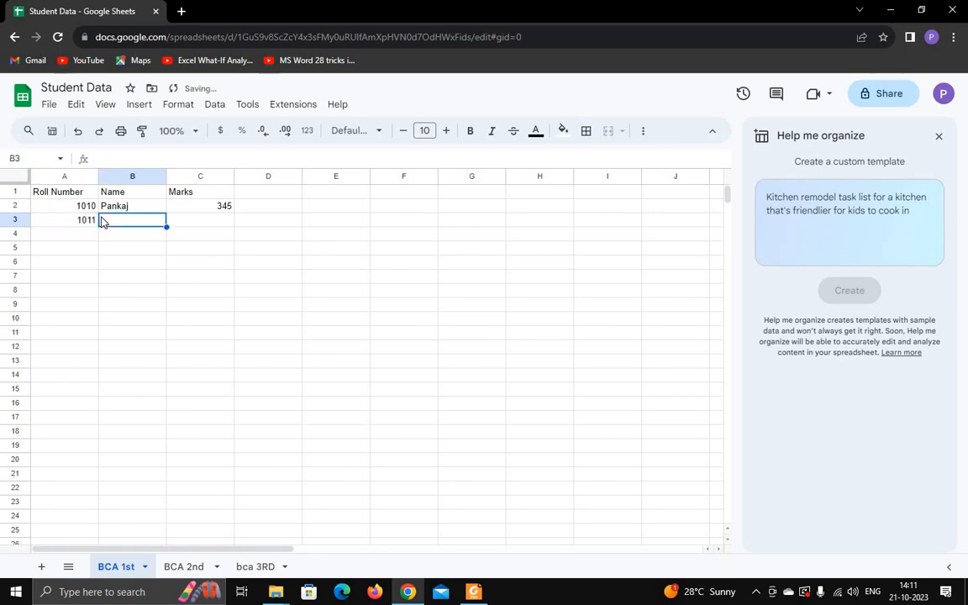
{"action": "type", "text": "Sunny"}
{"action": "key", "text": "Tab"}
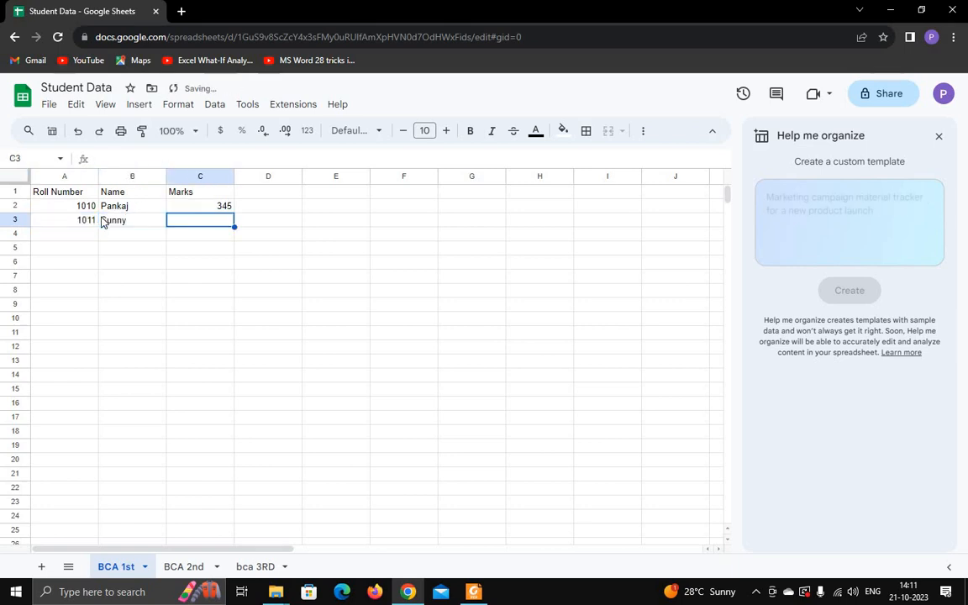
{"action": "type", "text": "365"}
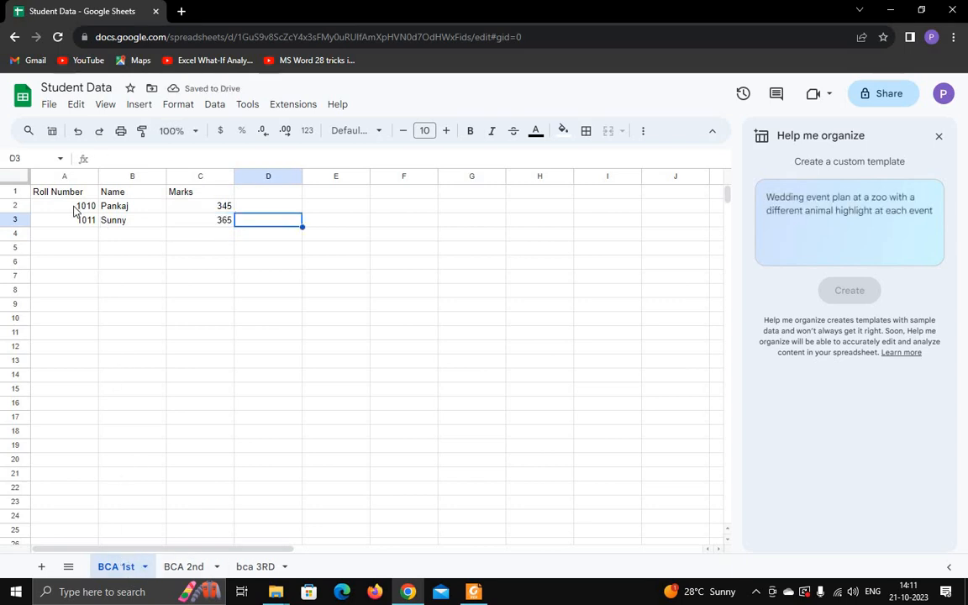
{"action": "left_click", "coordinate": [192, 568]}
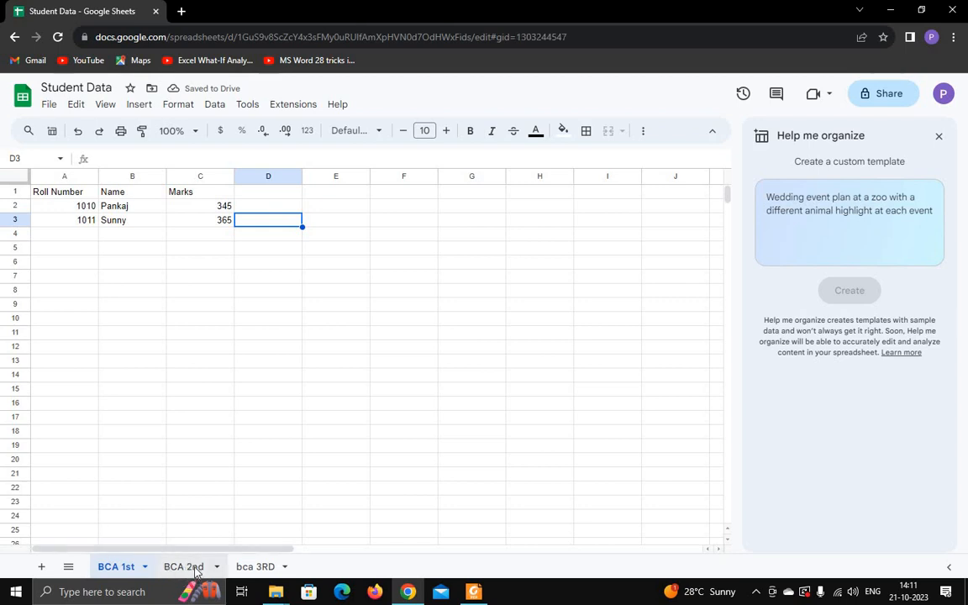
{"action": "left_click", "coordinate": [254, 567]}
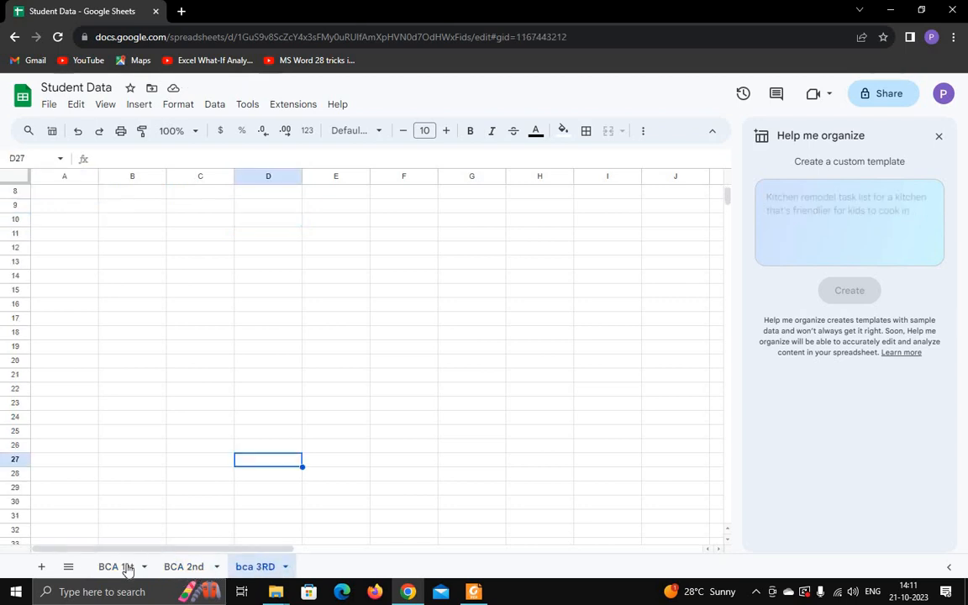
{"action": "left_click", "coordinate": [118, 568]}
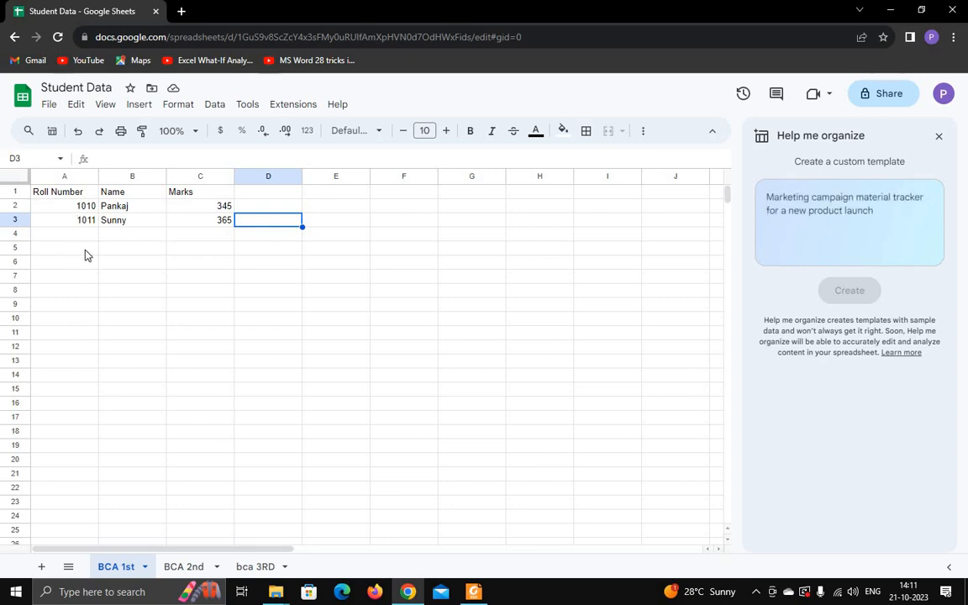
Apply all borders to the student table in A1:C3.
{"action": "left_click_drag", "start_coordinate": [73, 195], "coordinate": [209, 224]}
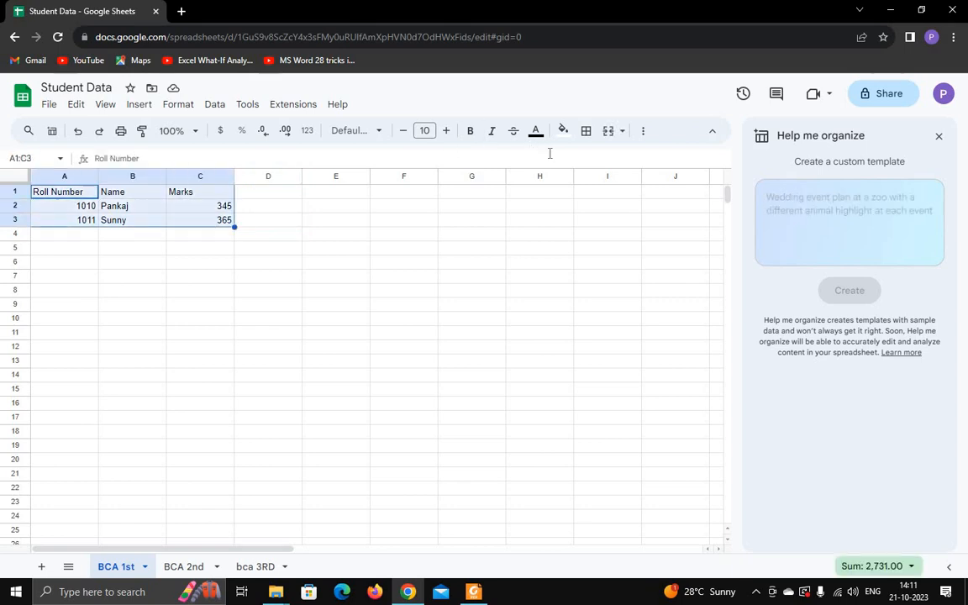
{"action": "left_click", "coordinate": [587, 132]}
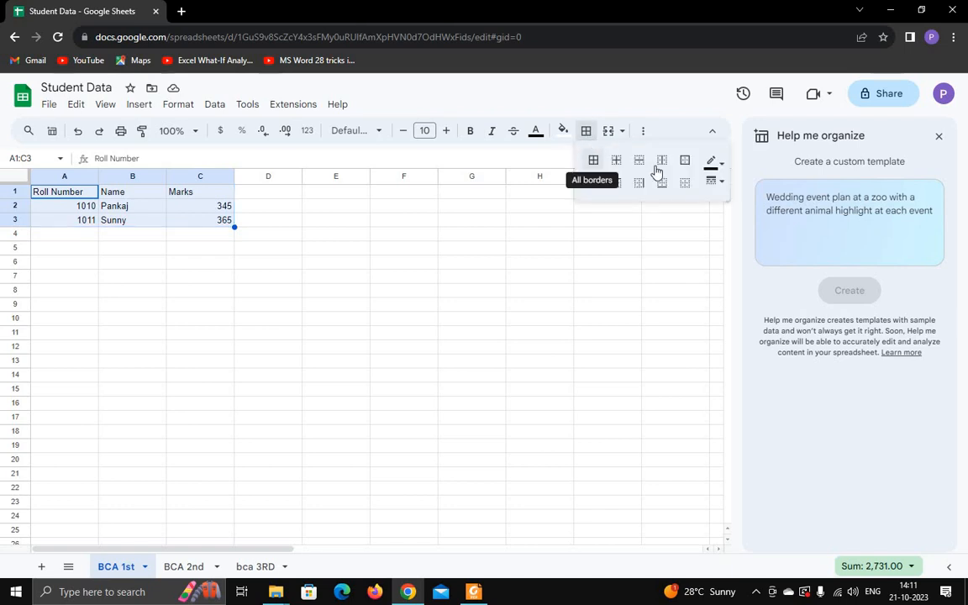
{"action": "left_click", "coordinate": [593, 160]}
{"action": "left_click", "coordinate": [194, 333]}
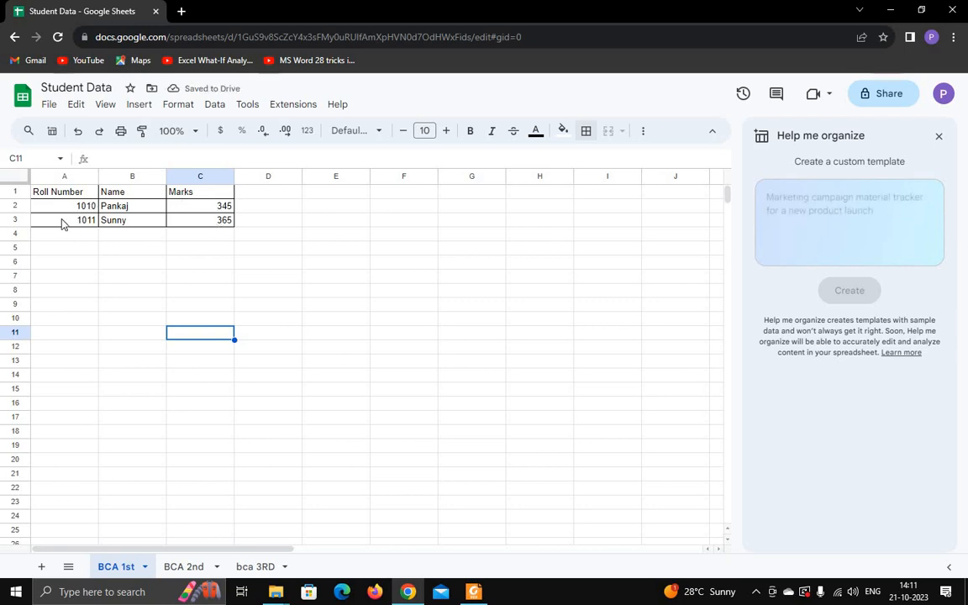
Set the font of the student table A1:C3 to Impact.
{"action": "left_click_drag", "start_coordinate": [70, 193], "coordinate": [225, 220]}
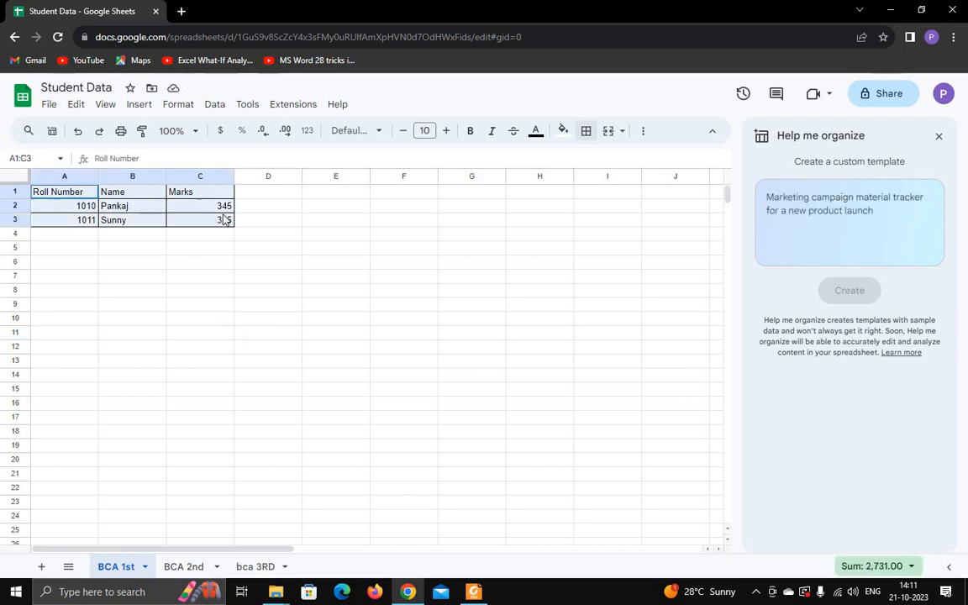
{"action": "left_click", "coordinate": [378, 131]}
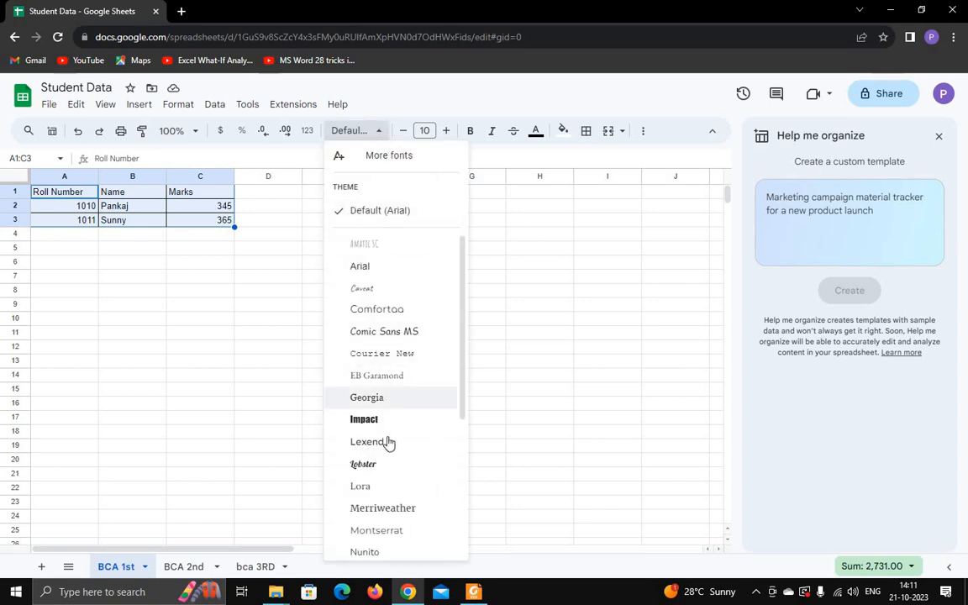
{"action": "scroll", "coordinate": [379, 471], "scroll_direction": "down", "scroll_amount": 2}
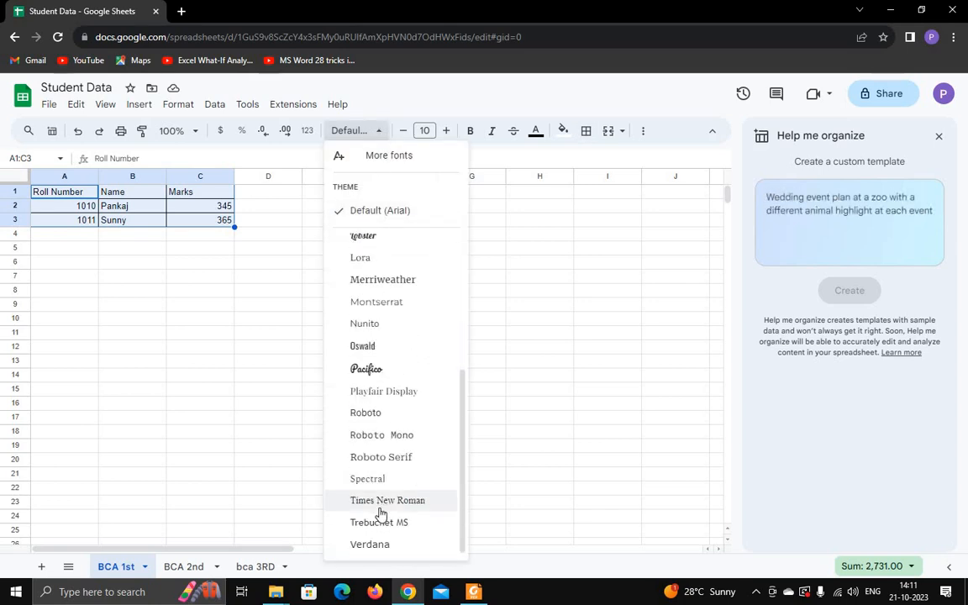
{"action": "scroll", "coordinate": [384, 446], "scroll_direction": "up", "scroll_amount": 2}
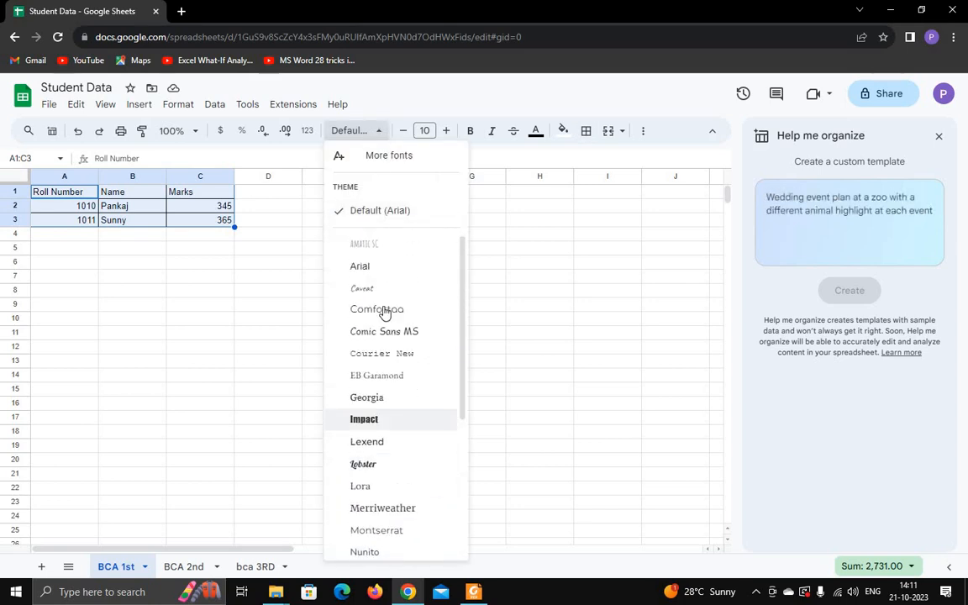
{"action": "left_click", "coordinate": [365, 419]}
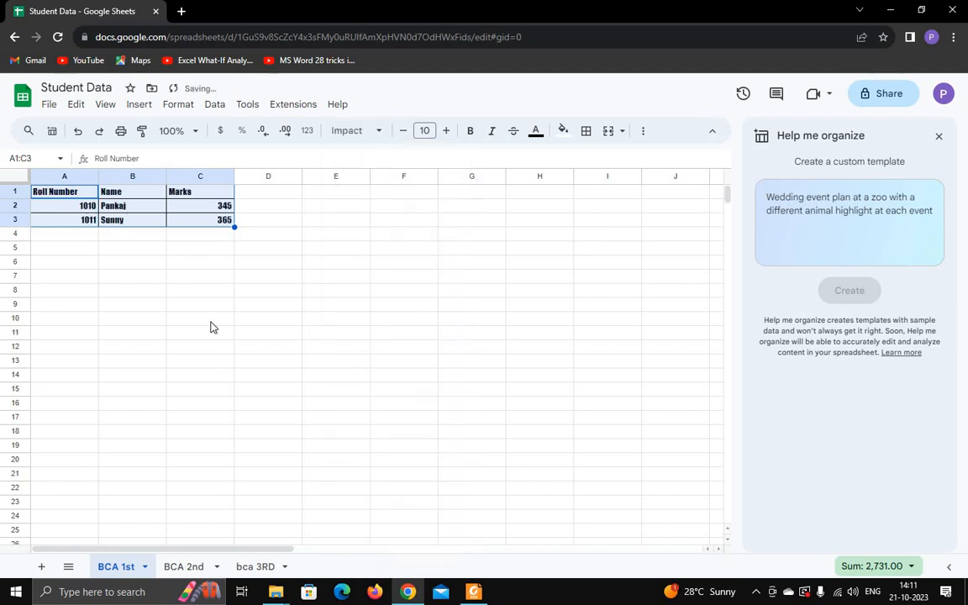
Change the font of the student table A1:C3 to Montserrat.
{"action": "left_click", "coordinate": [368, 133]}
{"action": "scroll", "coordinate": [378, 470], "scroll_direction": "down", "scroll_amount": 3}
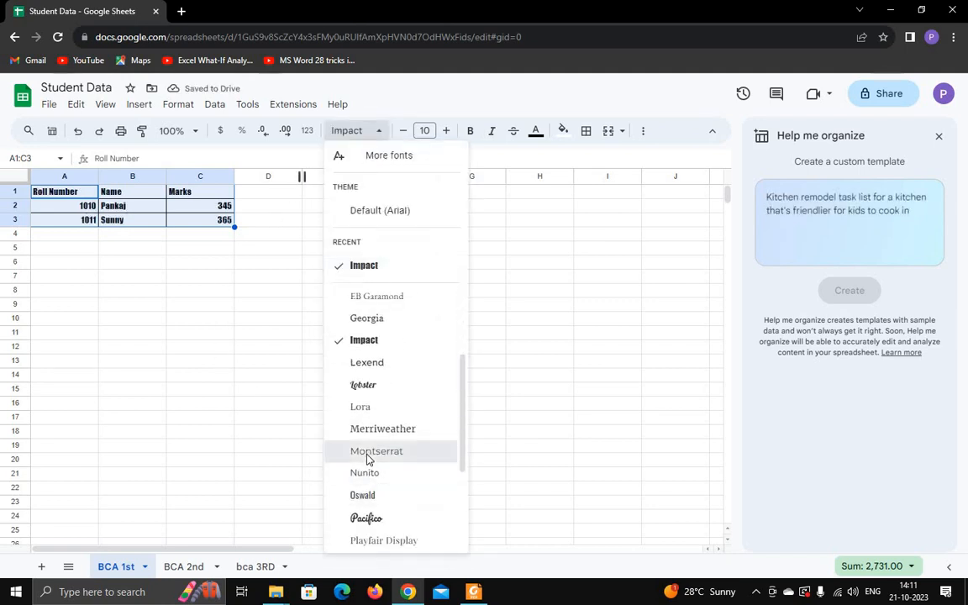
{"action": "left_click", "coordinate": [368, 455]}
{"action": "left_click", "coordinate": [137, 303]}
Colour the text of the student table A1:C3 red.
{"action": "left_click_drag", "start_coordinate": [72, 192], "coordinate": [216, 225]}
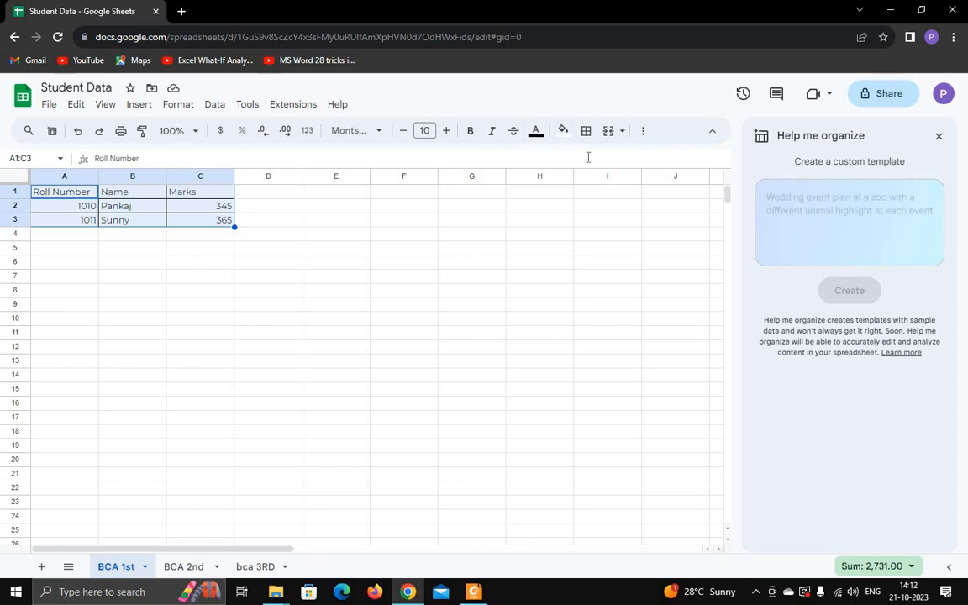
{"action": "left_click", "coordinate": [536, 132]}
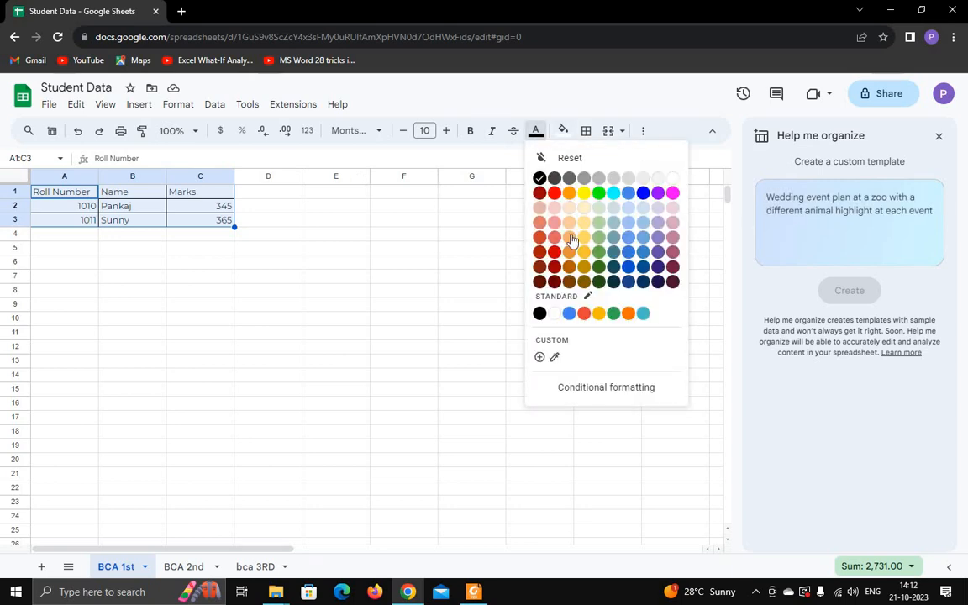
{"action": "left_click", "coordinate": [554, 194]}
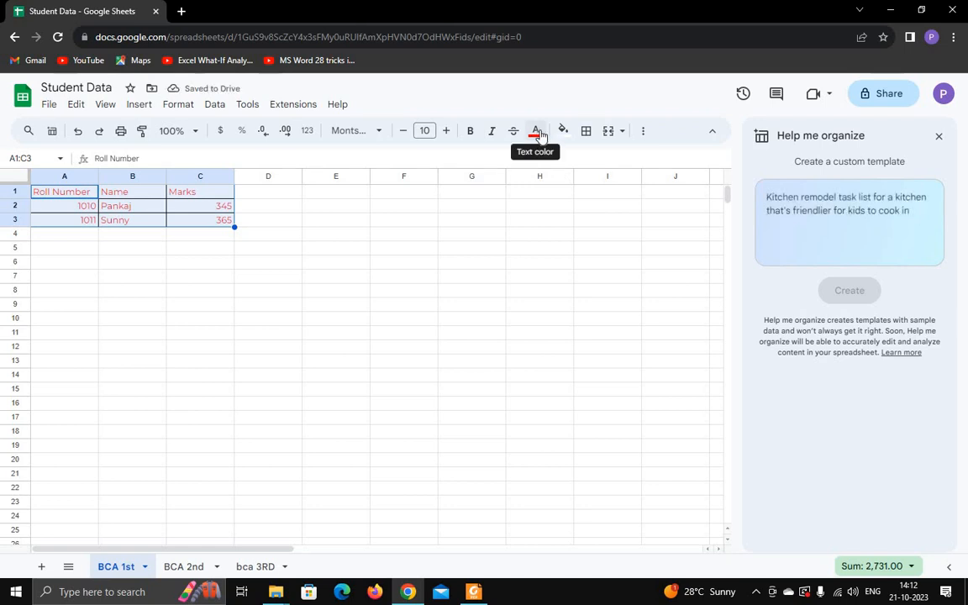
Centre the contents of the student table A1:C3 horizontally.
{"action": "left_click", "coordinate": [644, 133]}
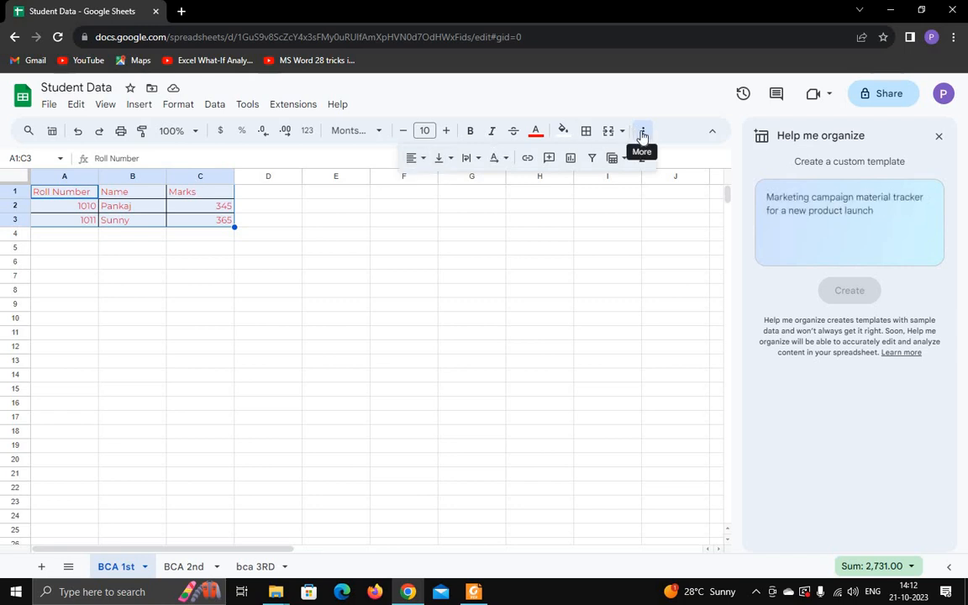
{"action": "left_click", "coordinate": [416, 159]}
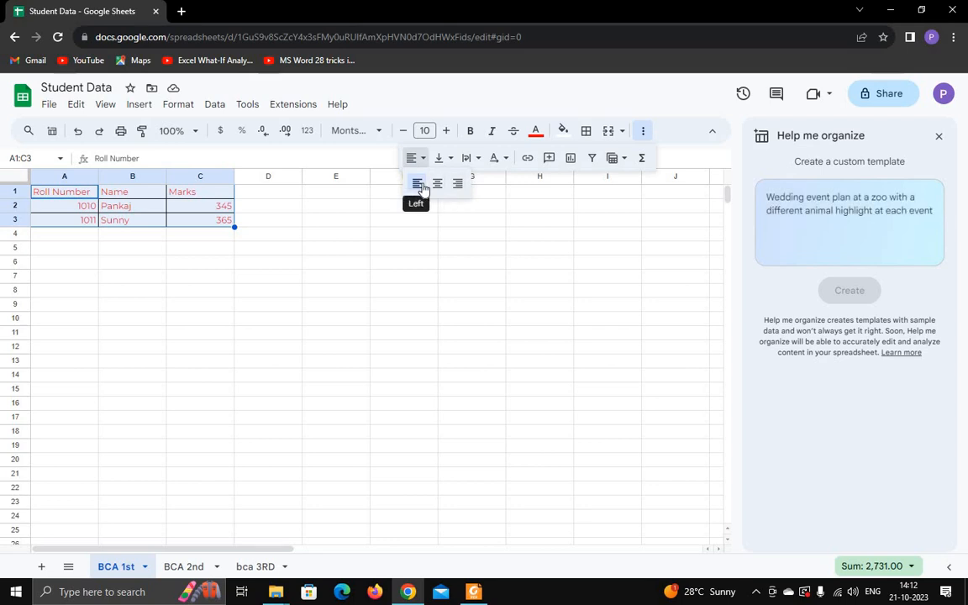
{"action": "left_click", "coordinate": [437, 184]}
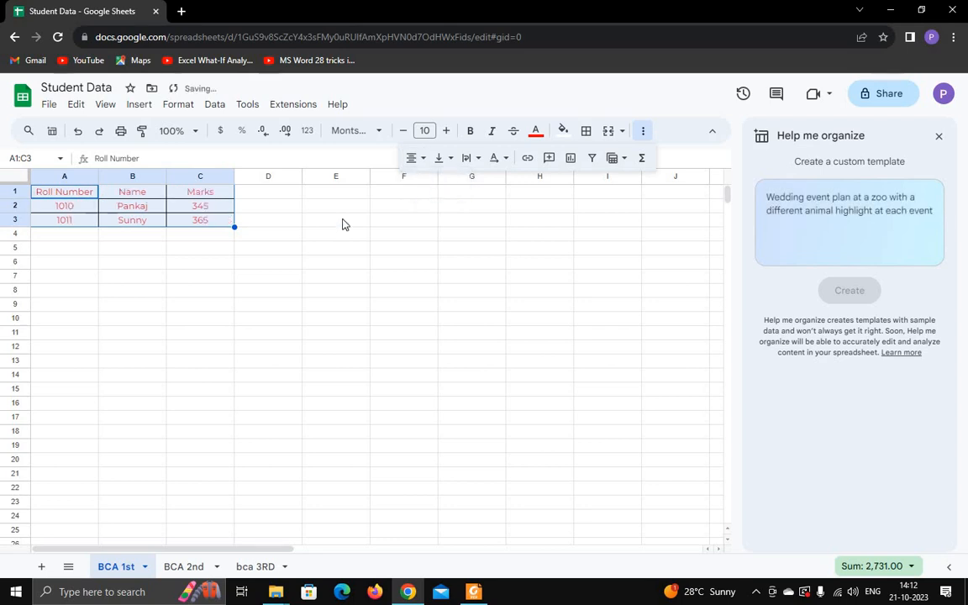
{"action": "left_click", "coordinate": [190, 292]}
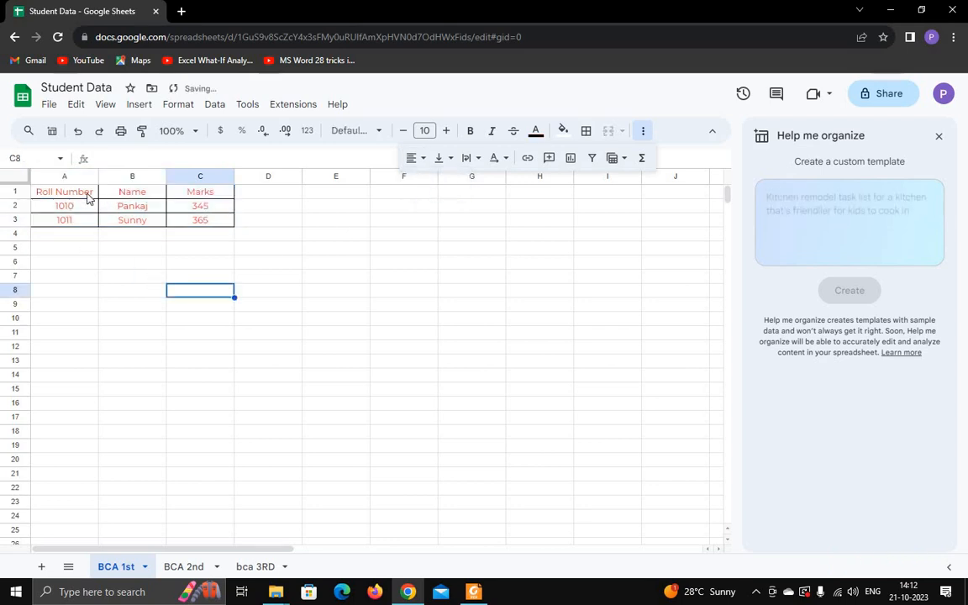
Increase the font size of the student table A1:C3 to 18.
{"action": "left_click_drag", "start_coordinate": [71, 193], "coordinate": [217, 229]}
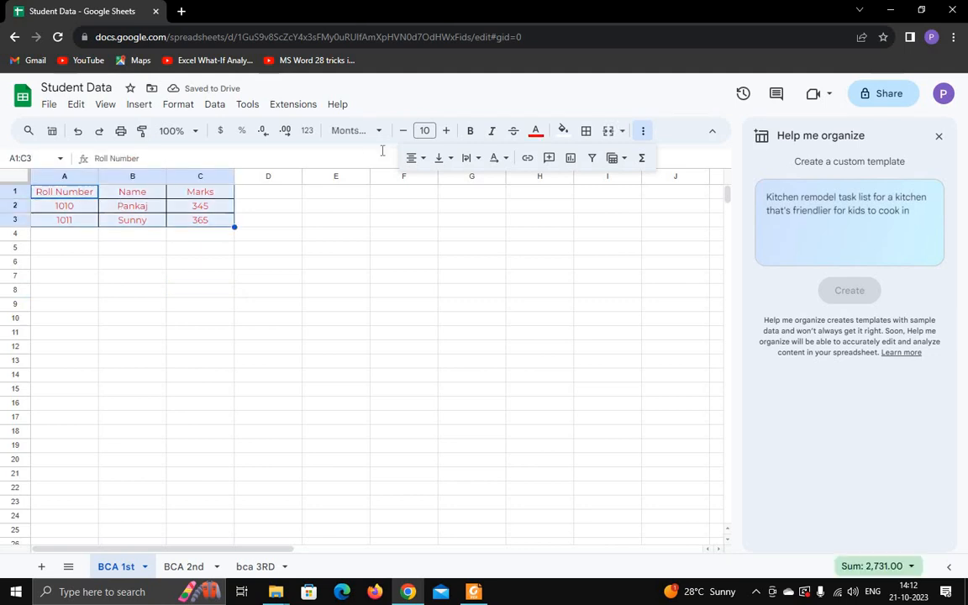
{"action": "left_click", "coordinate": [446, 131]}
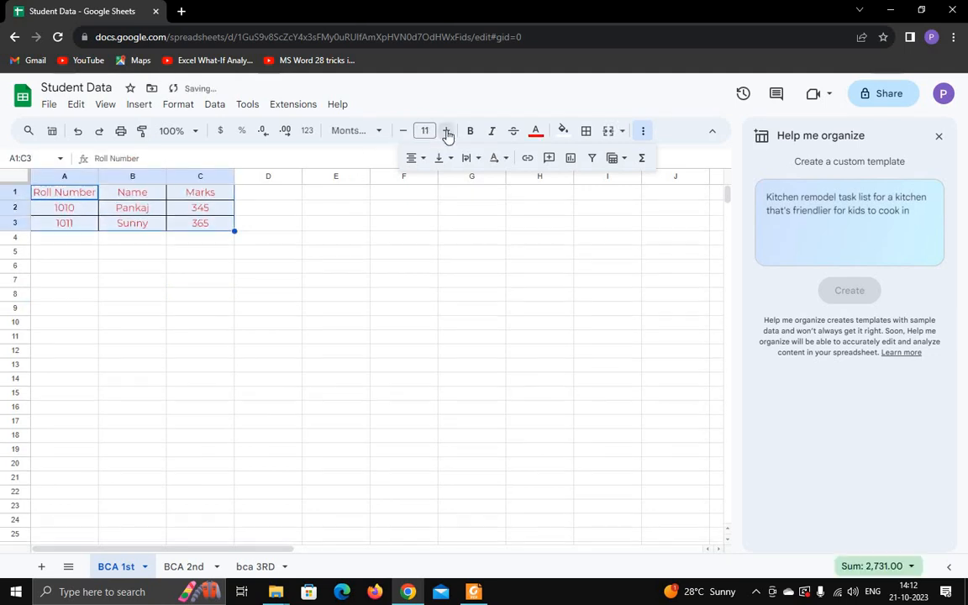
{"action": "left_click", "coordinate": [447, 131]}
{"action": "left_click", "coordinate": [446, 131]}
{"action": "left_click", "coordinate": [446, 131]}
{"action": "left_click", "coordinate": [447, 131]}
{"action": "left_click", "coordinate": [447, 131]}
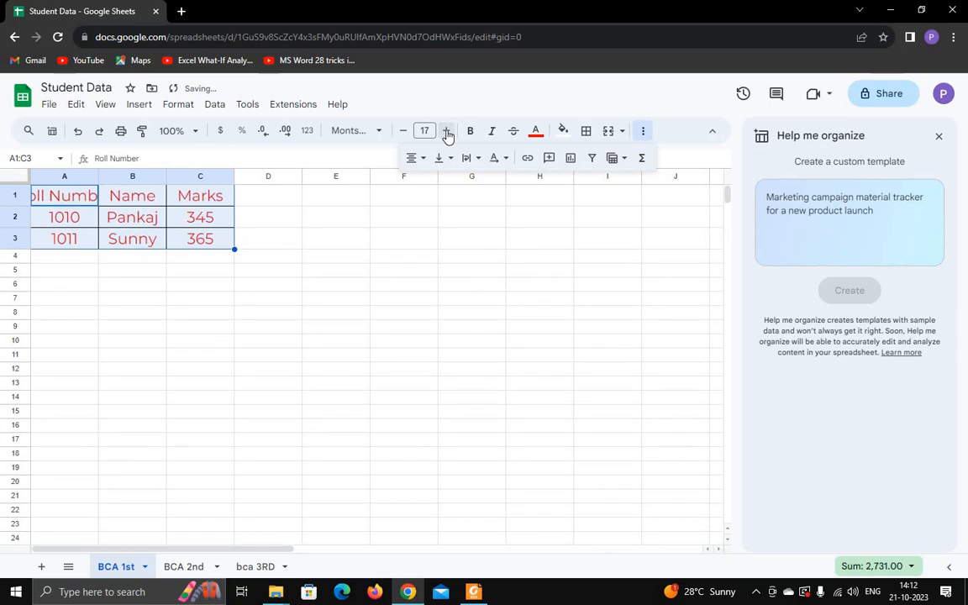
{"action": "left_click", "coordinate": [447, 131]}
{"action": "left_click", "coordinate": [94, 345]}
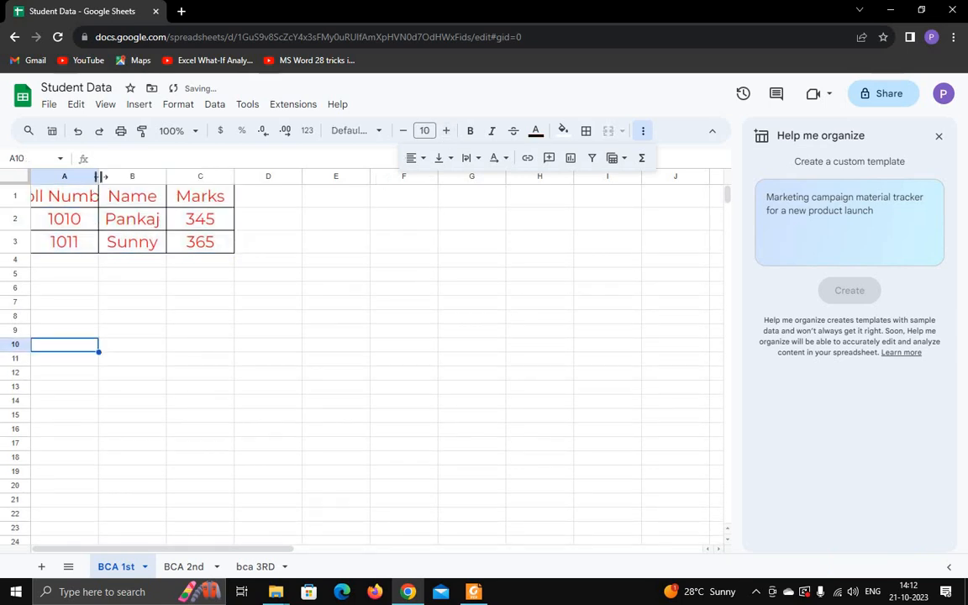
{"action": "left_click", "coordinate": [52, 275]}
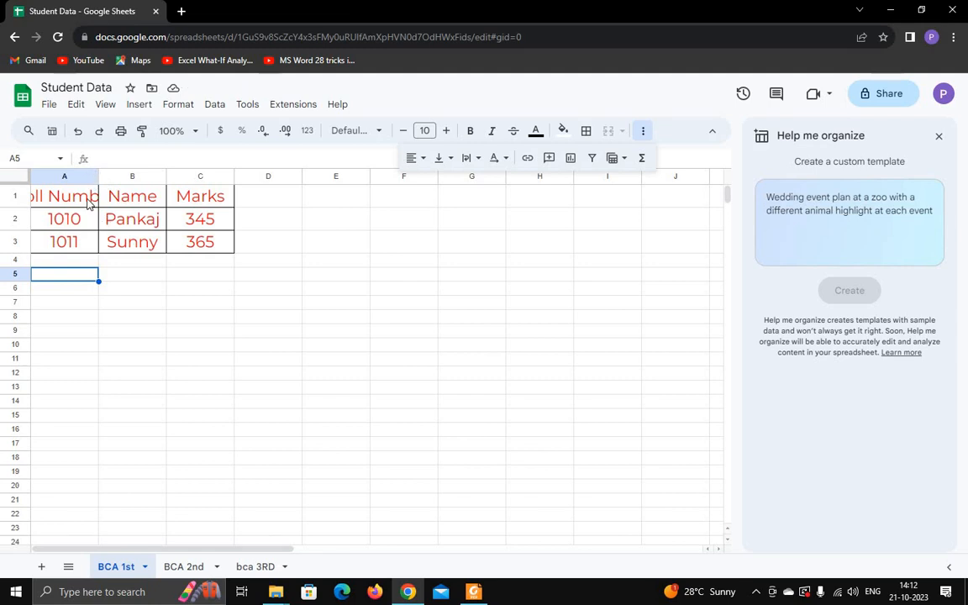
Widen columns A, B and C so the student table's headings and entries fit fully in their cells.
{"action": "left_click_drag", "start_coordinate": [98, 176], "coordinate": [146, 176]}
{"action": "left_click_drag", "start_coordinate": [213, 177], "coordinate": [235, 177]}
{"action": "left_click_drag", "start_coordinate": [303, 175], "coordinate": [320, 177]}
{"action": "left_click", "coordinate": [169, 280]}
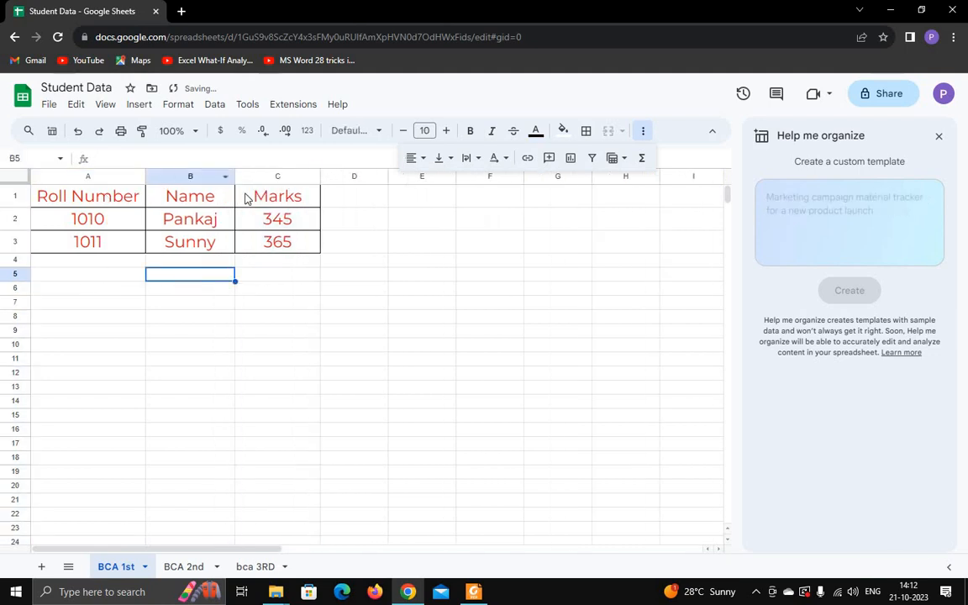
{"action": "left_click", "coordinate": [91, 263]}
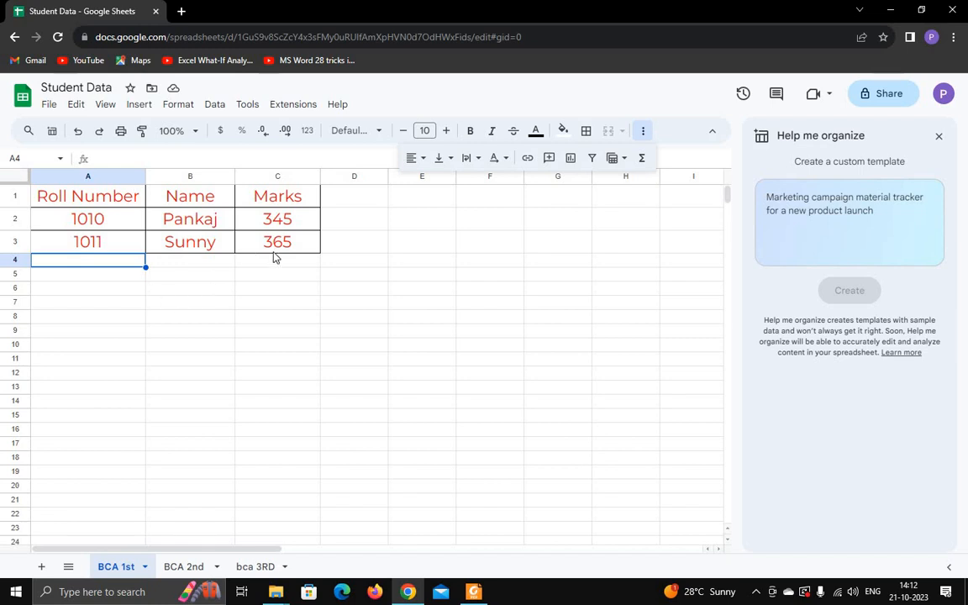
{"action": "left_click", "coordinate": [205, 251]}
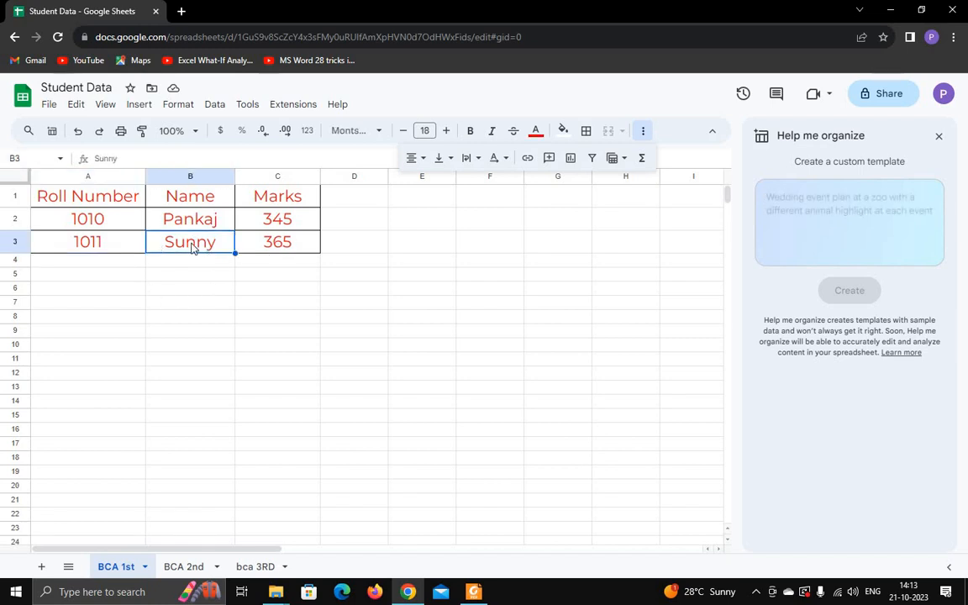
{"action": "left_click", "coordinate": [277, 249]}
{"action": "left_click", "coordinate": [87, 246]}
{"action": "left_click", "coordinate": [86, 262]}
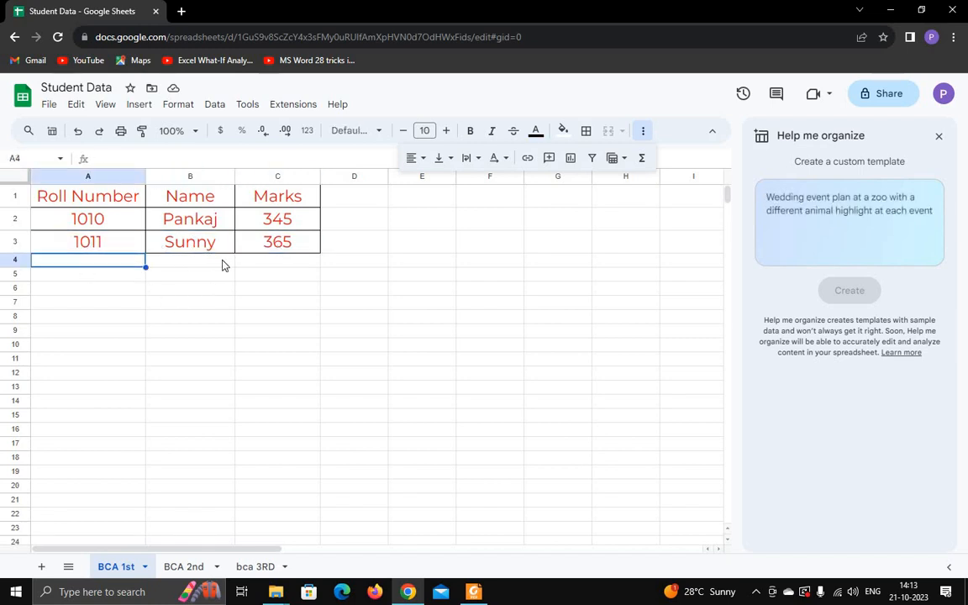
{"action": "left_click", "coordinate": [222, 262]}
{"action": "left_click", "coordinate": [267, 262]}
{"action": "left_click", "coordinate": [199, 261]}
{"action": "left_click", "coordinate": [277, 263]}
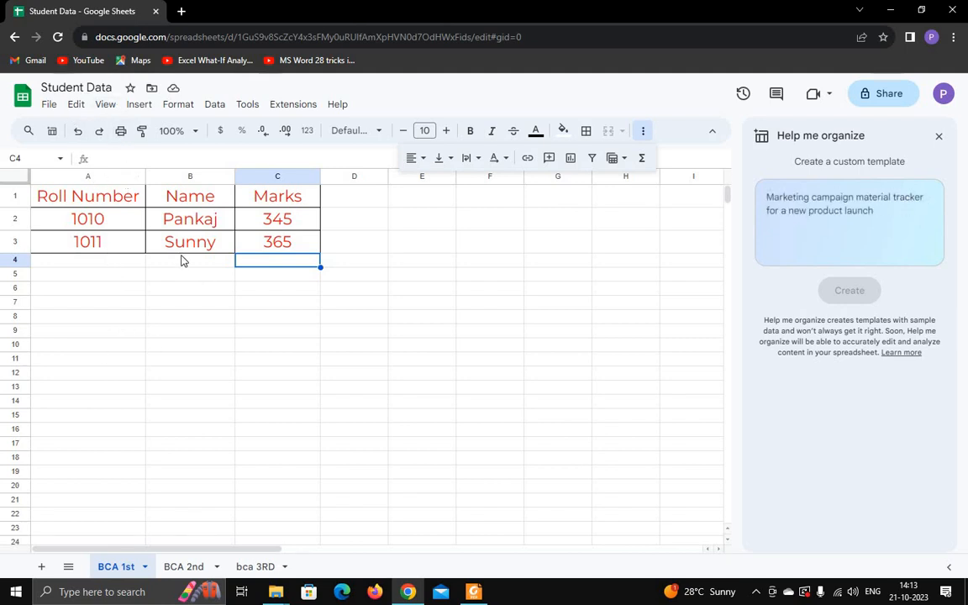
Open a new browser tab and close the one holding the Student Data spreadsheet.
{"action": "left_click", "coordinate": [181, 11]}
{"action": "left_click", "coordinate": [156, 11]}
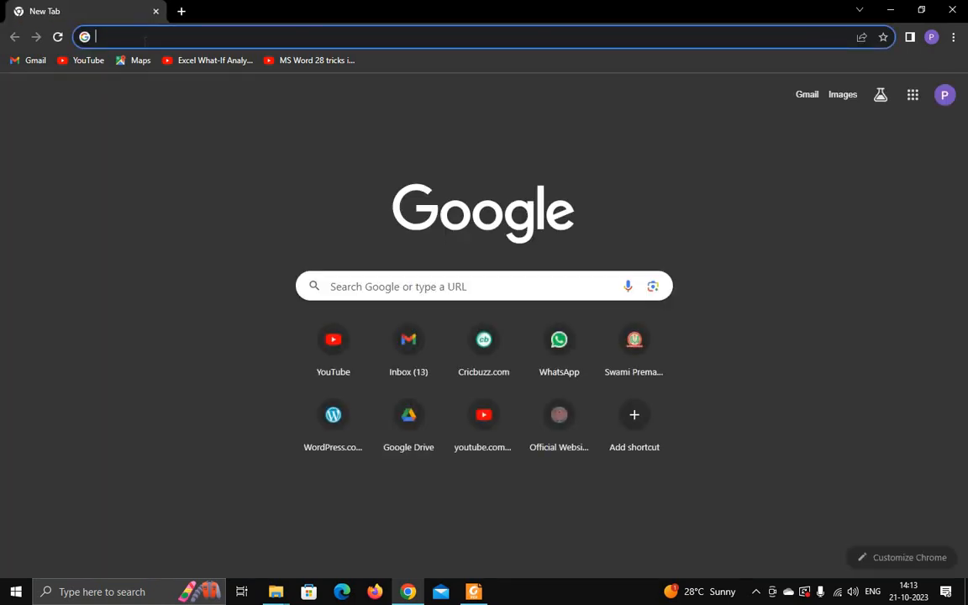
{"action": "left_click", "coordinate": [145, 38]}
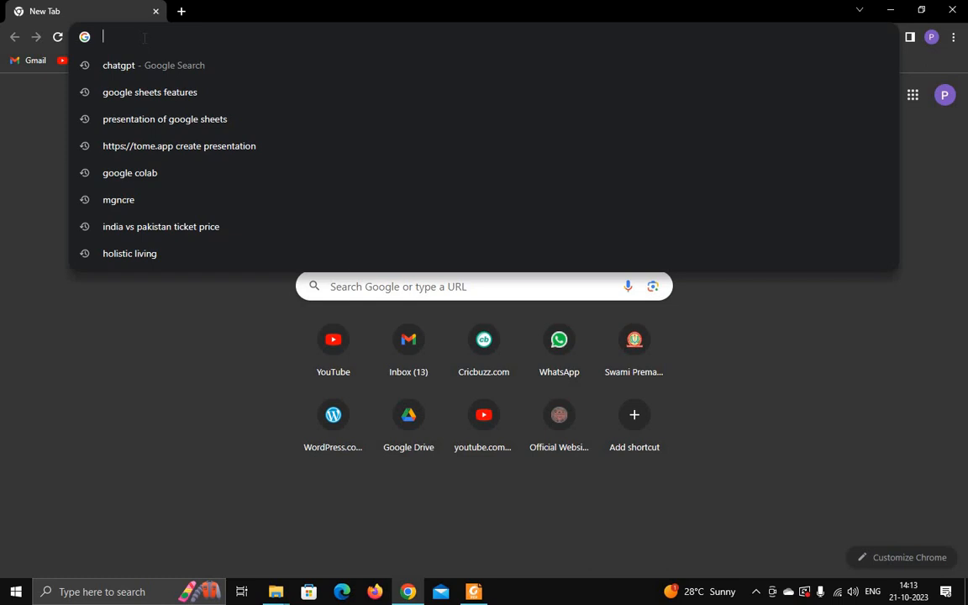
Go to Google Sheets from the Google apps, reopen the Student Data spreadsheet and dismiss the Workspace Labs welcome message.
{"action": "left_click", "coordinate": [912, 95]}
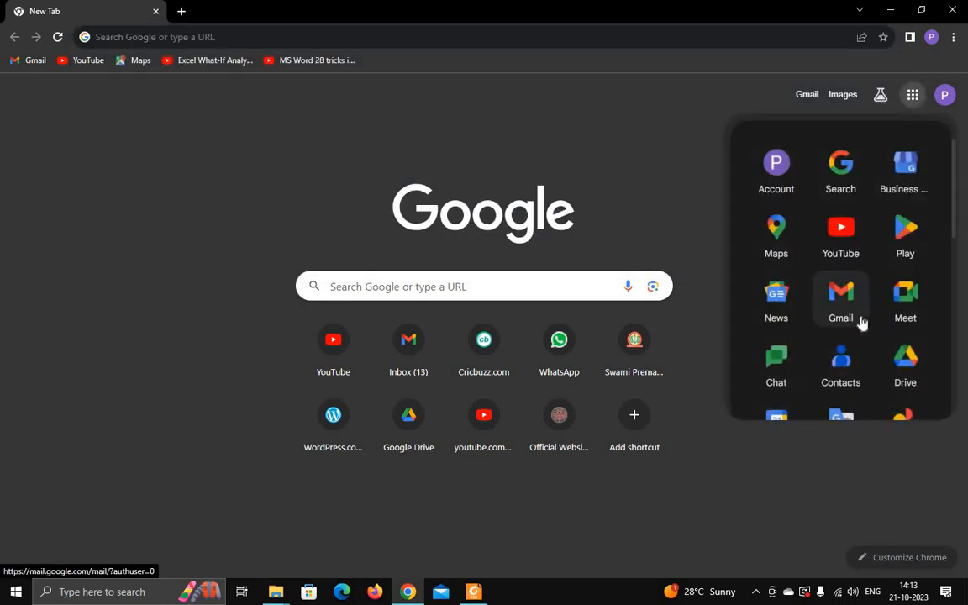
{"action": "scroll", "coordinate": [865, 330], "scroll_direction": "down", "scroll_amount": 3}
{"action": "scroll", "coordinate": [869, 337], "scroll_direction": "down", "scroll_amount": 3}
{"action": "left_click", "coordinate": [792, 200]}
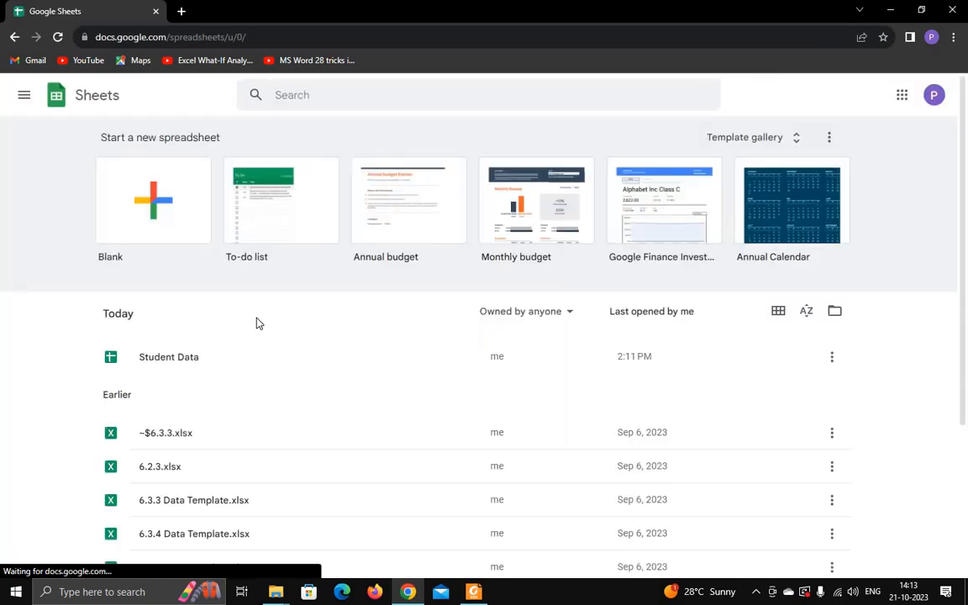
{"action": "left_click", "coordinate": [183, 362]}
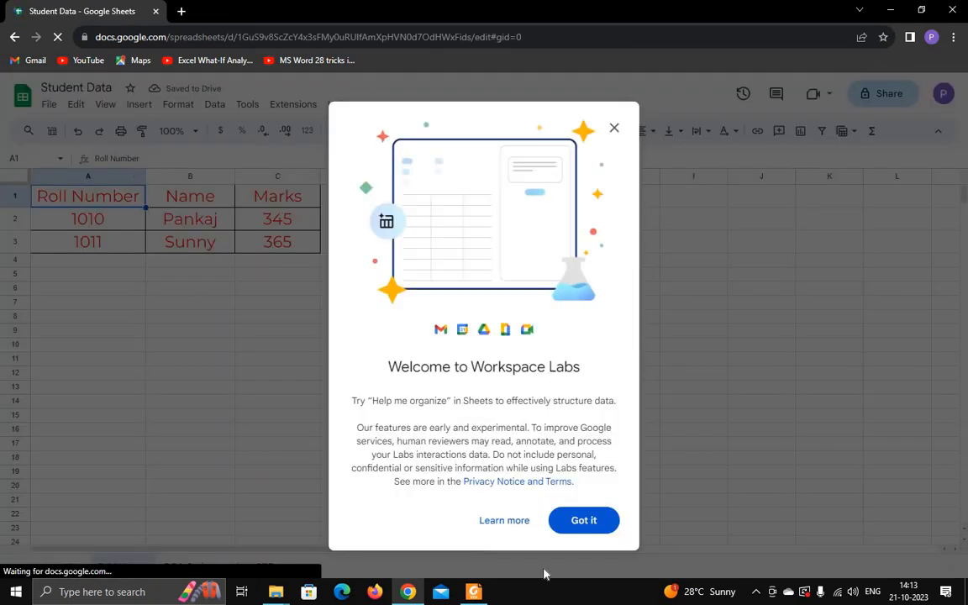
{"action": "left_click", "coordinate": [580, 521]}
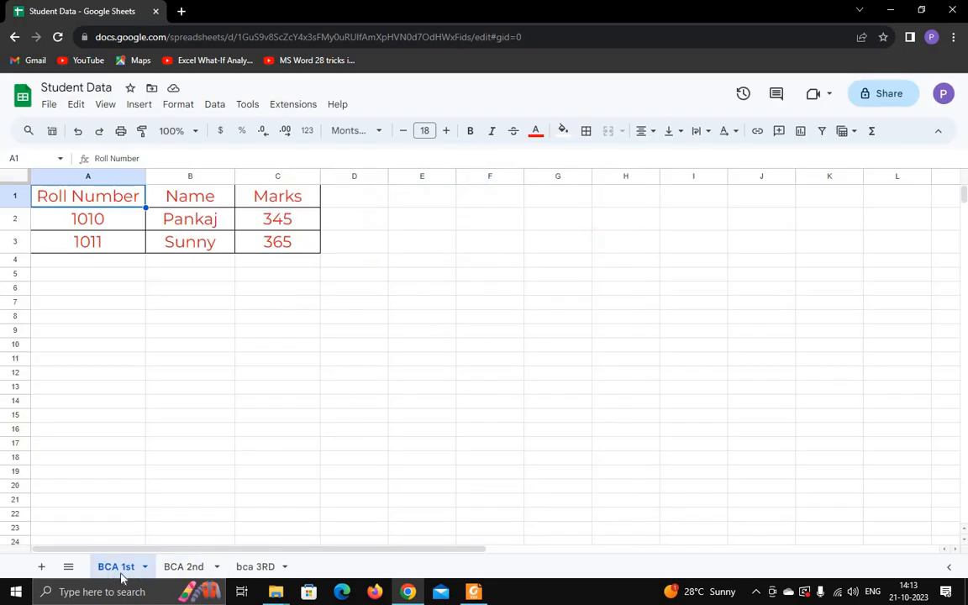
Check the saved student table in BCA 1st and look at the BCA 2nd sheet before returning to BCA 1st.
{"action": "left_click", "coordinate": [102, 263]}
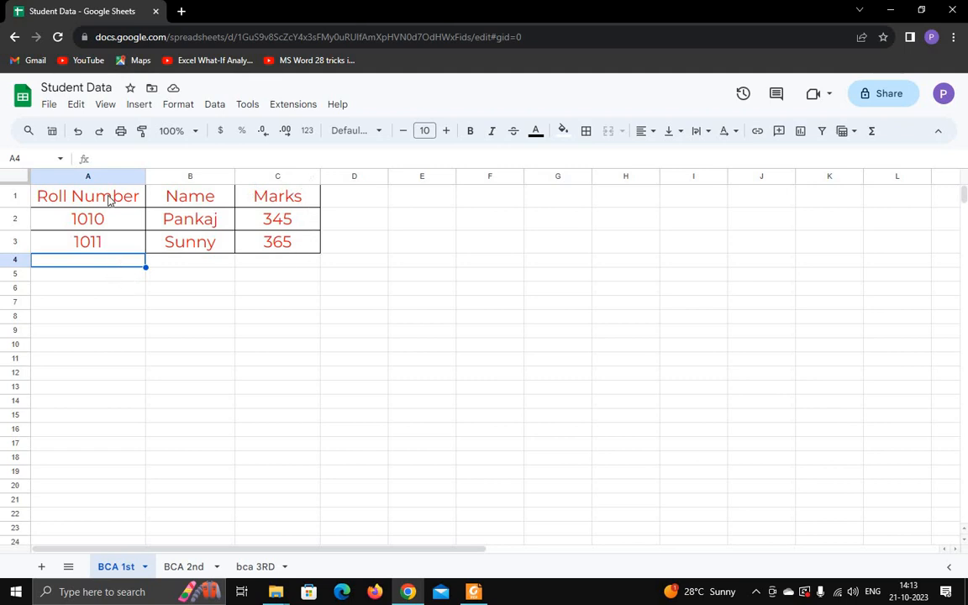
{"action": "left_click", "coordinate": [108, 199]}
{"action": "left_click", "coordinate": [199, 199]}
{"action": "left_click", "coordinate": [264, 199]}
{"action": "left_click", "coordinate": [270, 220]}
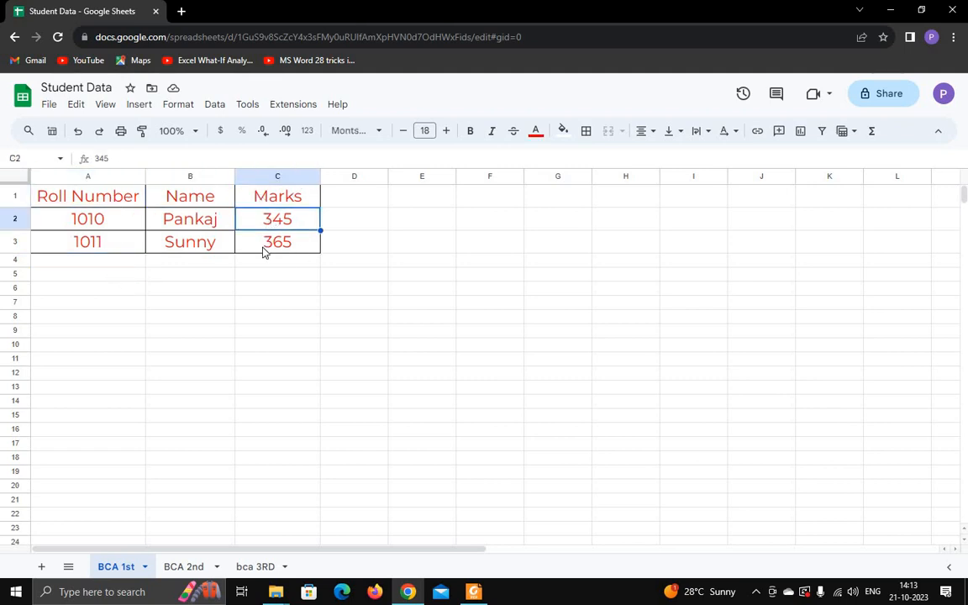
{"action": "left_click", "coordinate": [187, 573]}
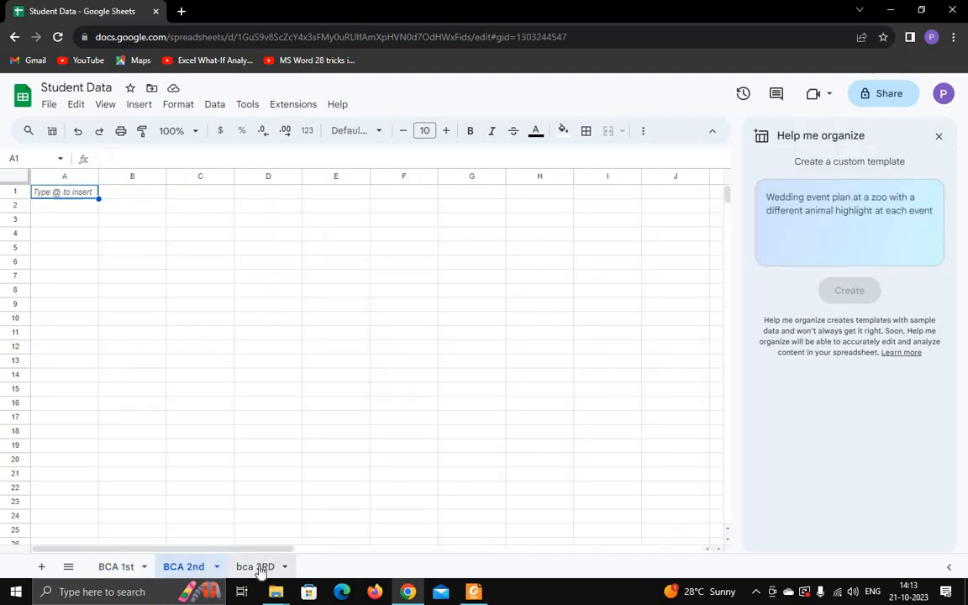
{"action": "left_click", "coordinate": [127, 568]}
{"action": "left_click", "coordinate": [117, 290]}
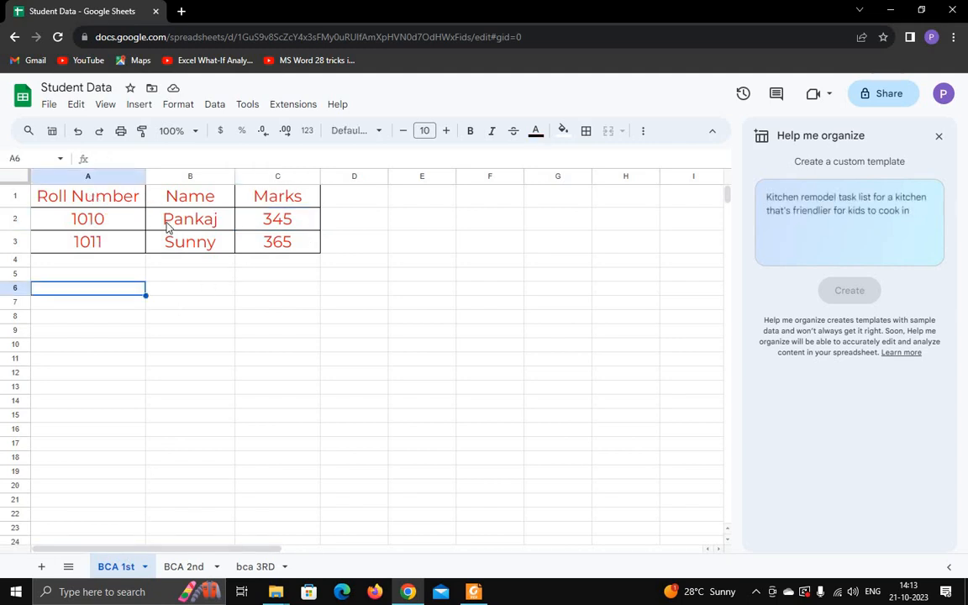
Change the font of the header row A1:C1 to Comic Sans MS.
{"action": "left_click", "coordinate": [99, 199]}
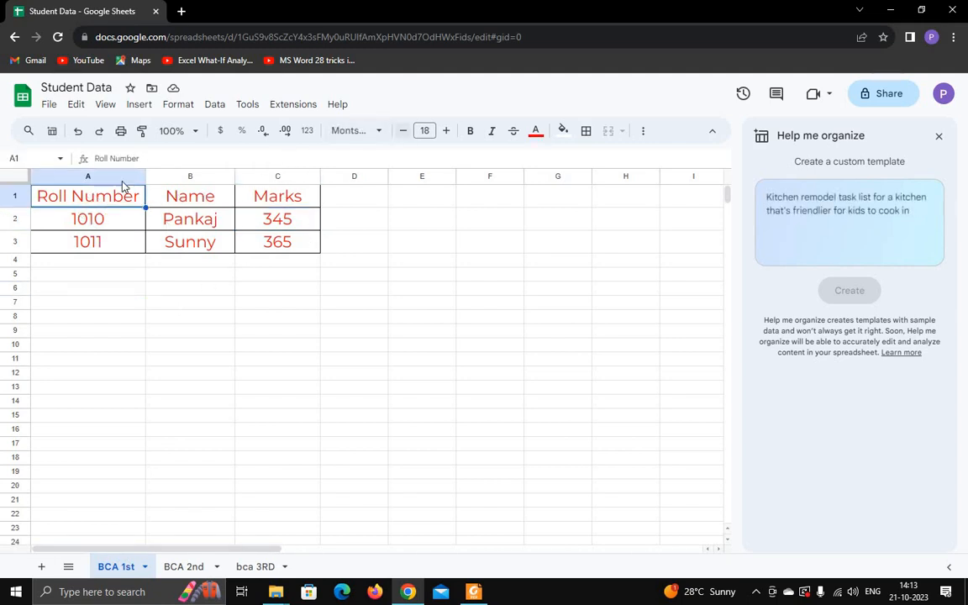
{"action": "left_click", "coordinate": [118, 233]}
{"action": "left_click_drag", "start_coordinate": [115, 201], "coordinate": [294, 206]}
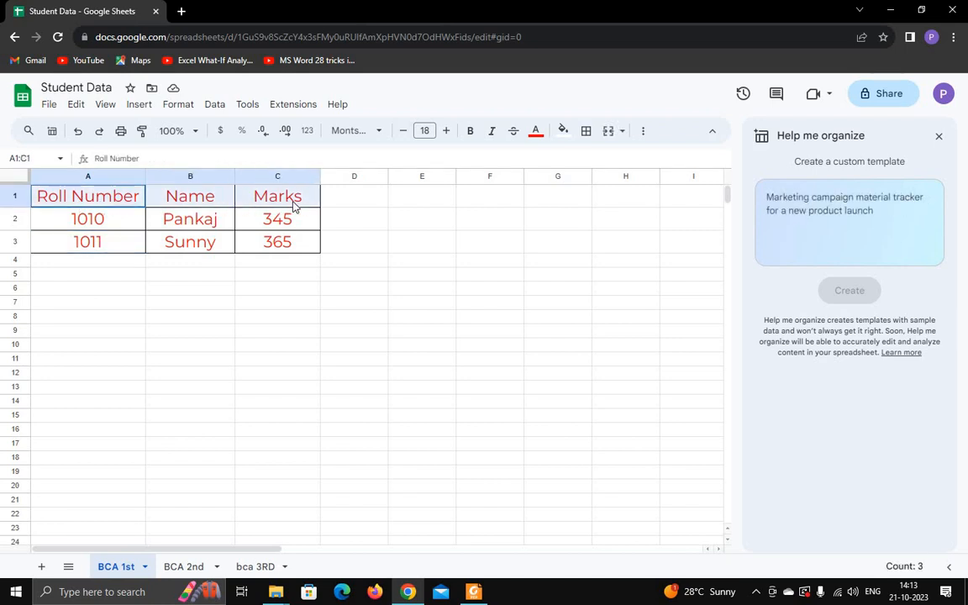
{"action": "left_click", "coordinate": [380, 132]}
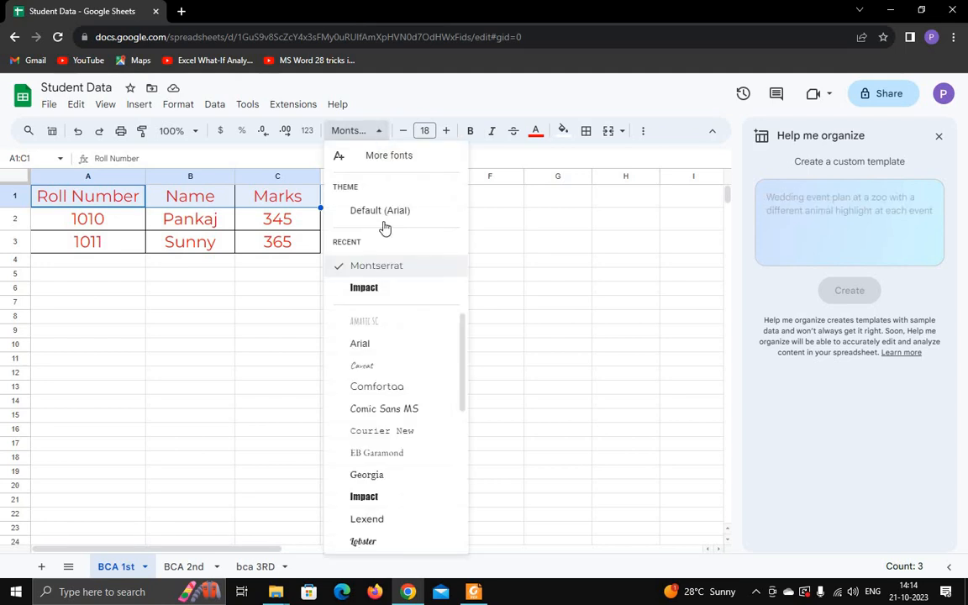
{"action": "left_click", "coordinate": [384, 409]}
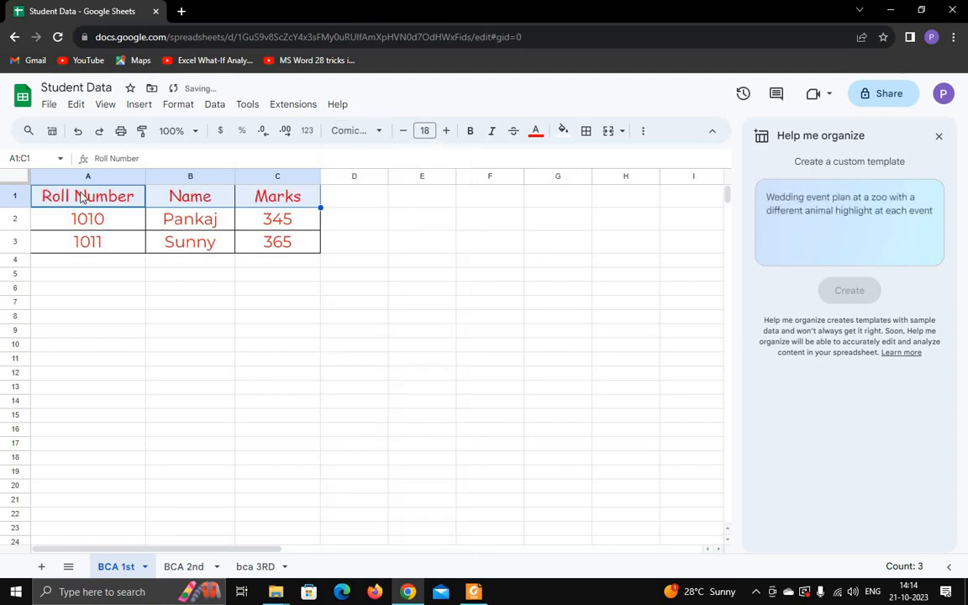
{"action": "left_click", "coordinate": [77, 224]}
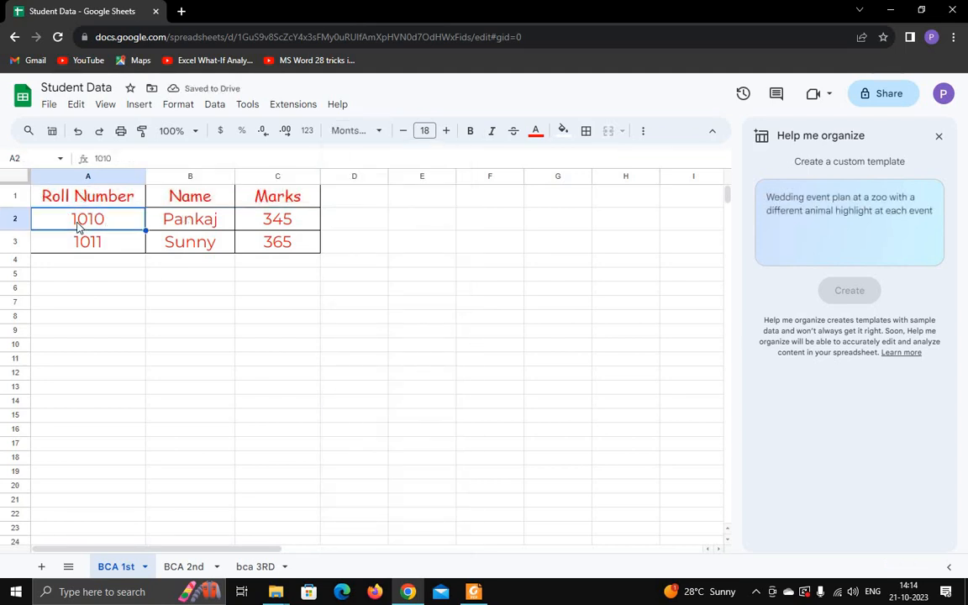
Fill the background of the header row A1:C1 with light green 2.
{"action": "left_click_drag", "start_coordinate": [118, 225], "coordinate": [285, 244]}
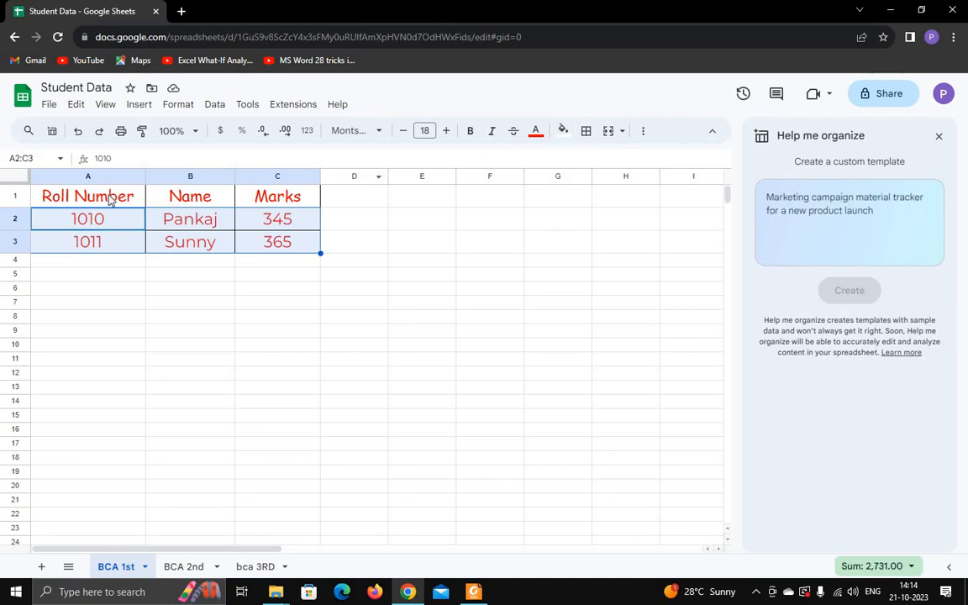
{"action": "left_click_drag", "start_coordinate": [109, 194], "coordinate": [281, 199]}
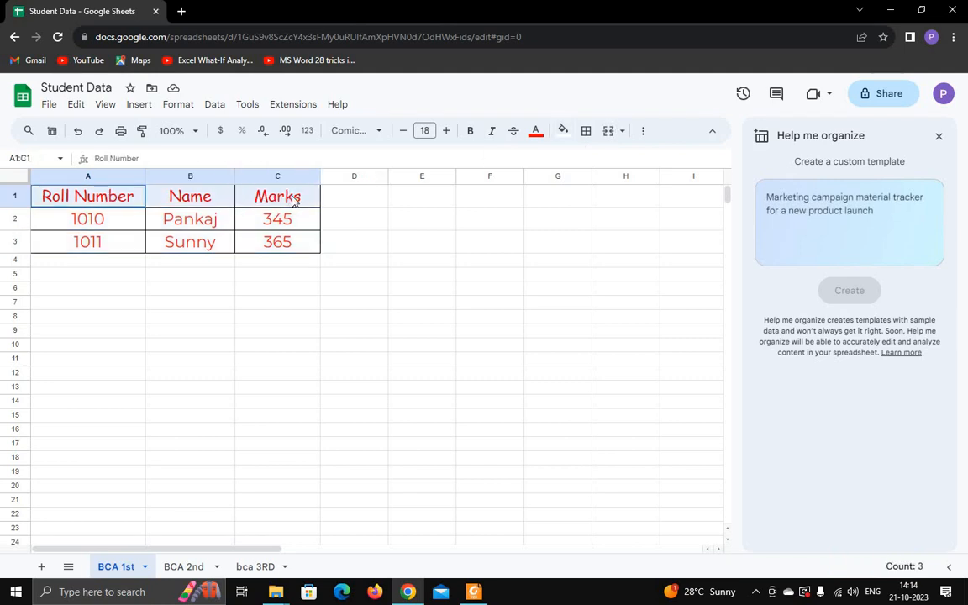
{"action": "left_click", "coordinate": [562, 132]}
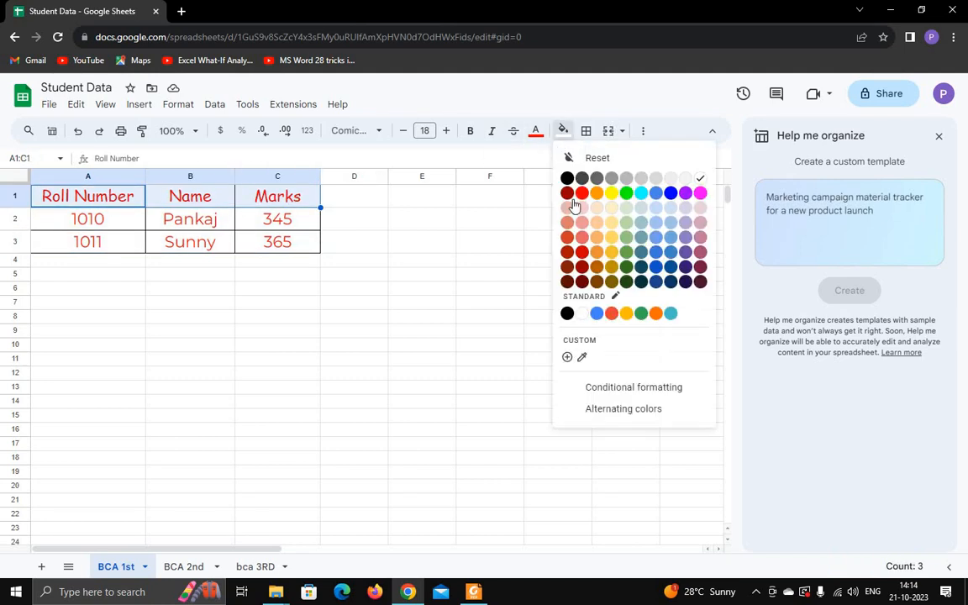
{"action": "left_click", "coordinate": [628, 254]}
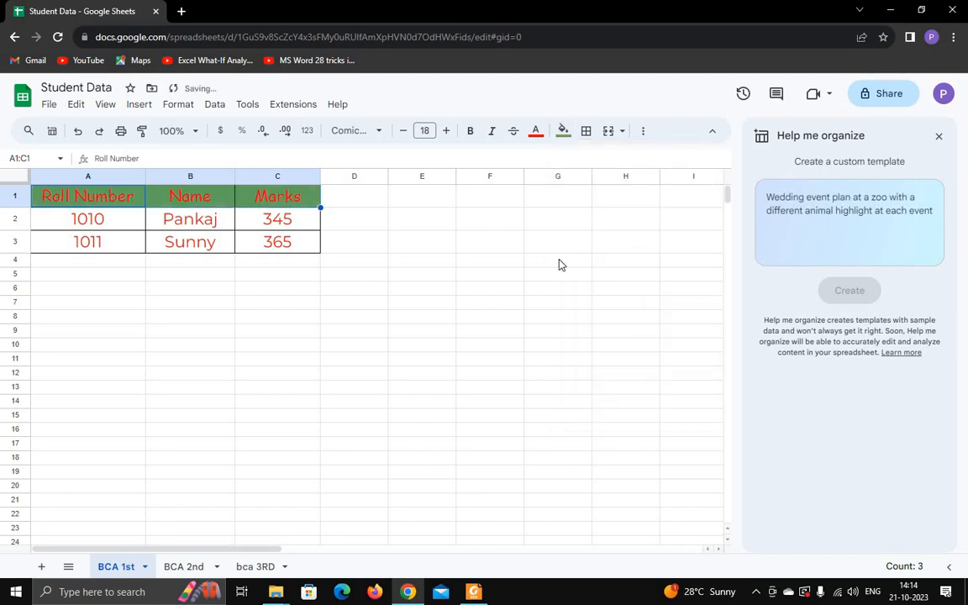
{"action": "left_click", "coordinate": [563, 133]}
{"action": "left_click", "coordinate": [627, 223]}
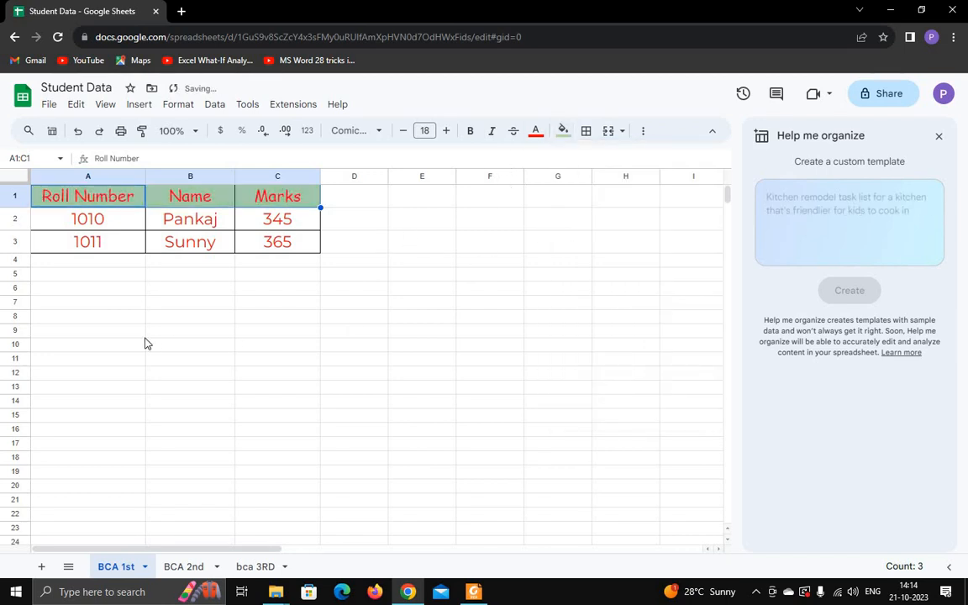
{"action": "left_click", "coordinate": [139, 333]}
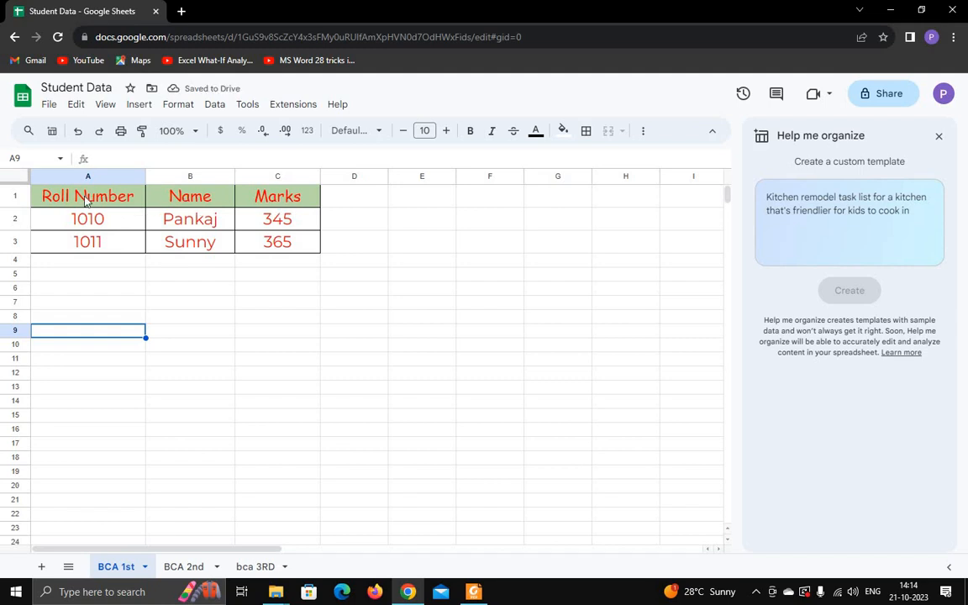